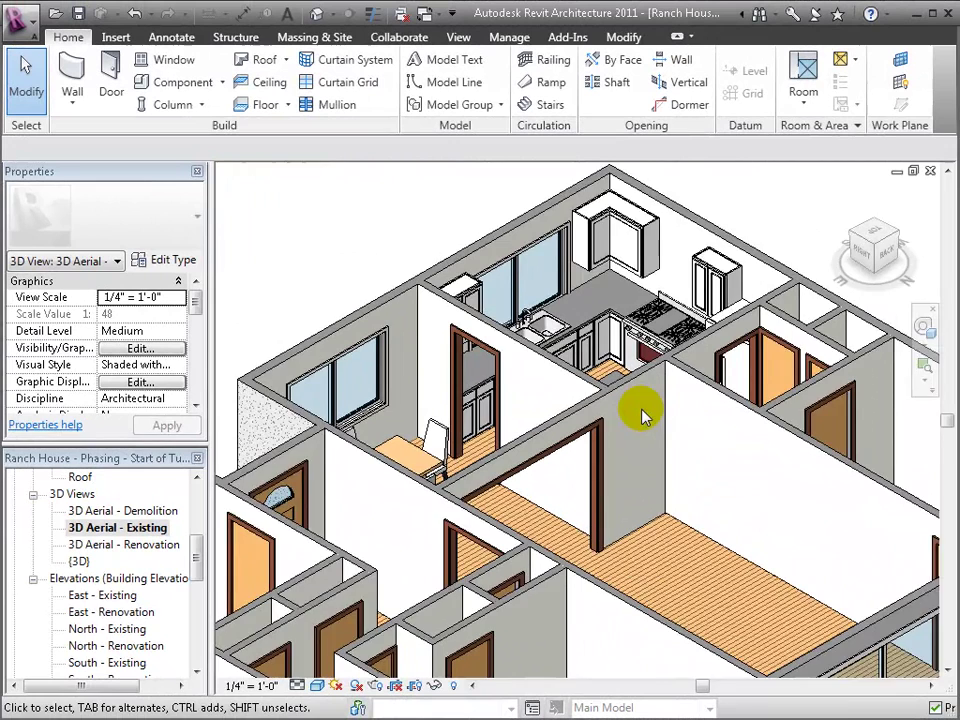
# Step: Switch from the 3D aerial view to the 1st Floor - Renovation plan, zoomed onto the kitchen and dining area
pyautogui.scroll(3, 620, 380)
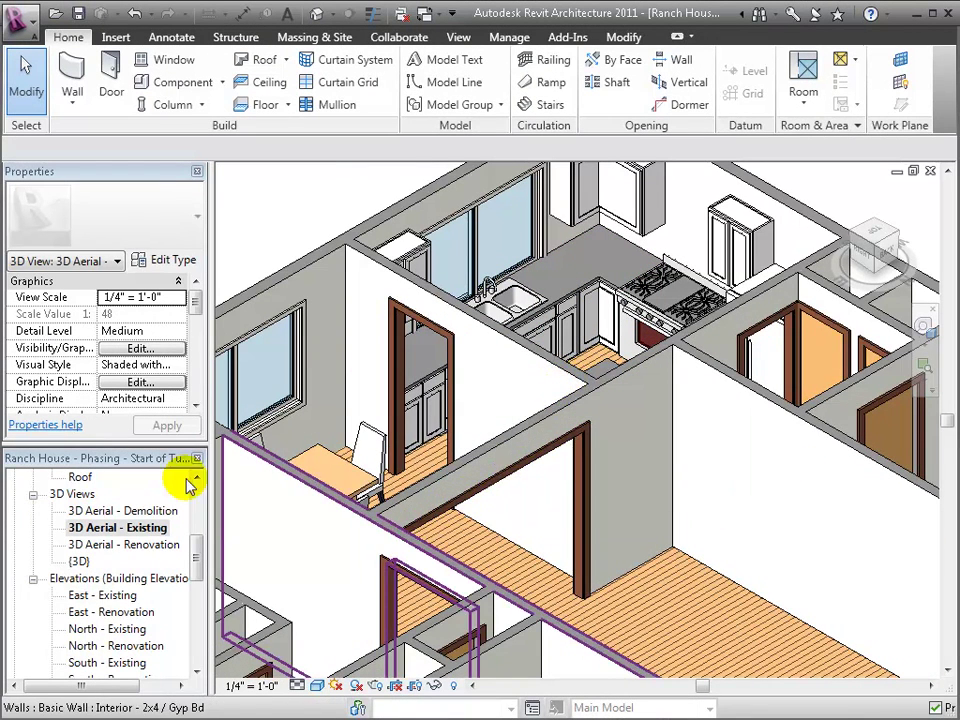
pyautogui.moveTo(195, 546); pyautogui.dragTo(196, 497)
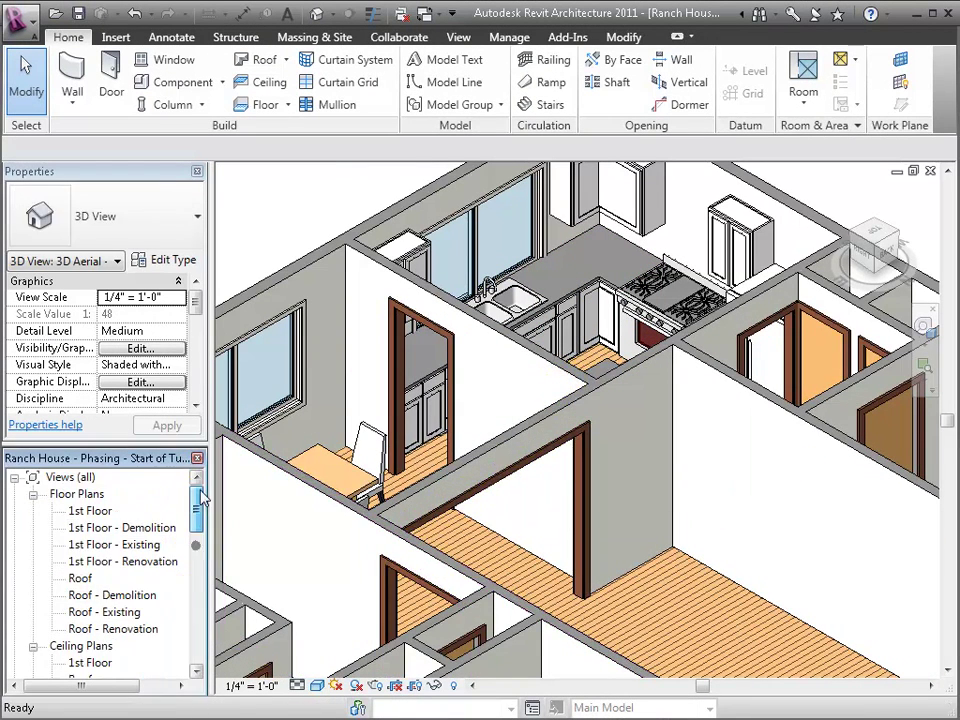
pyautogui.doubleClick(113, 563)
pyautogui.scroll(5, 440, 527)
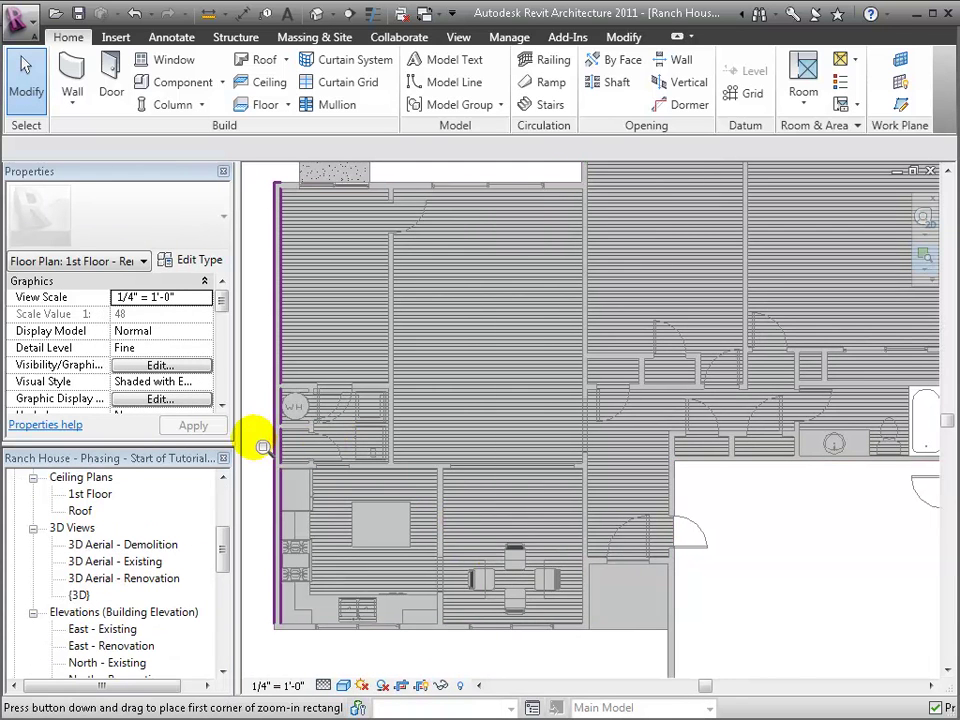
pyautogui.moveTo(244, 427); pyautogui.dragTo(639, 660)
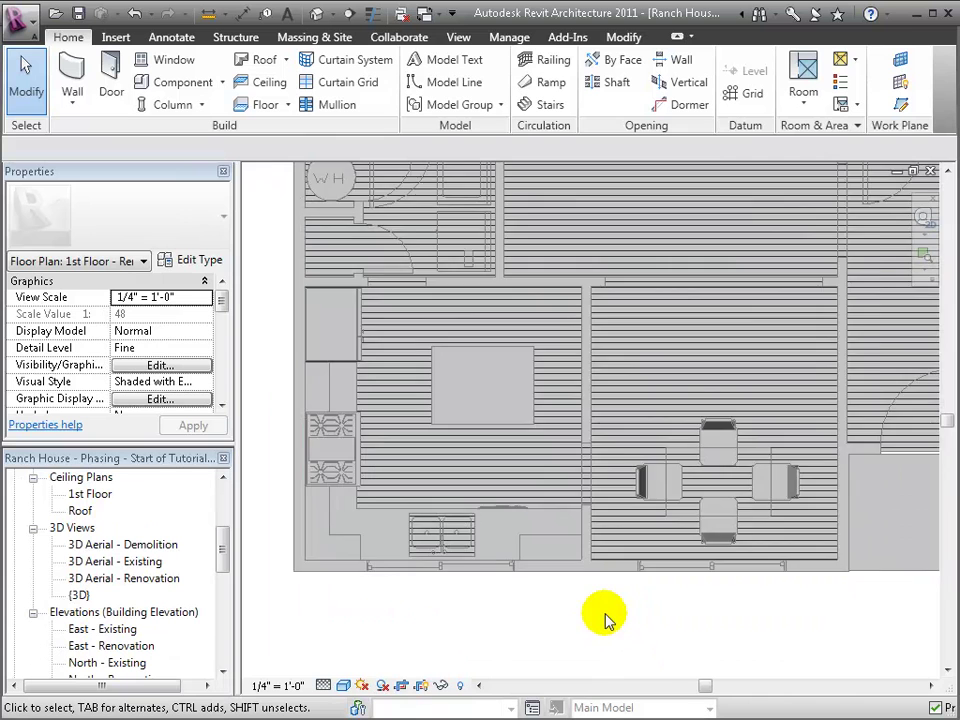
pyautogui.scroll(2, 605, 620)
pyautogui.moveTo(610, 615); pyautogui.dragTo(633, 644, button='middle')
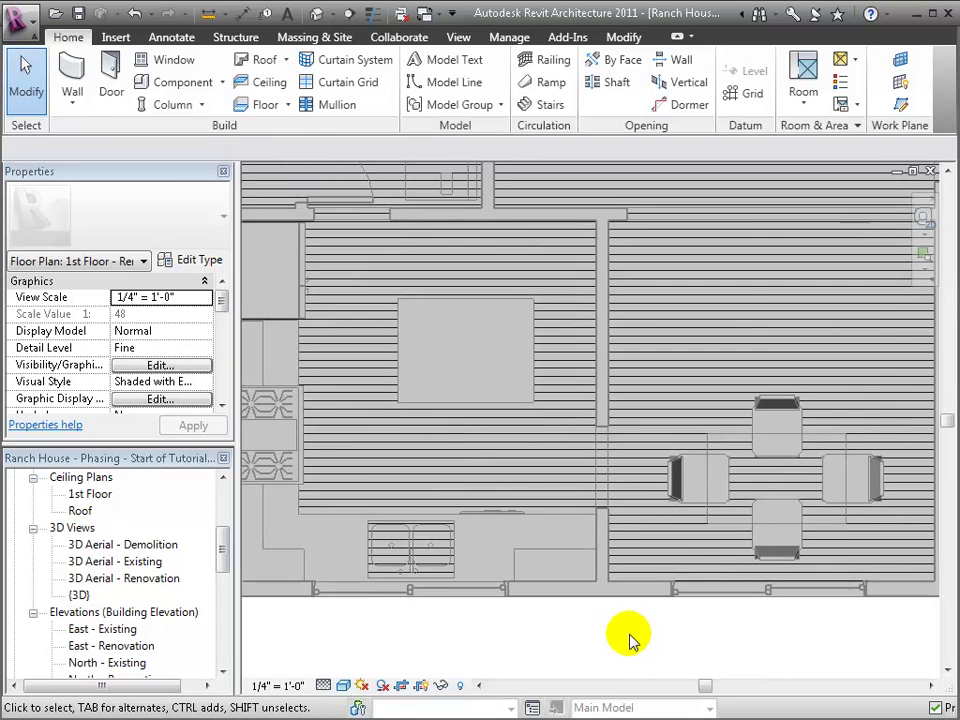
pyautogui.moveTo(521, 632); pyautogui.dragTo(558, 642, button='middle')
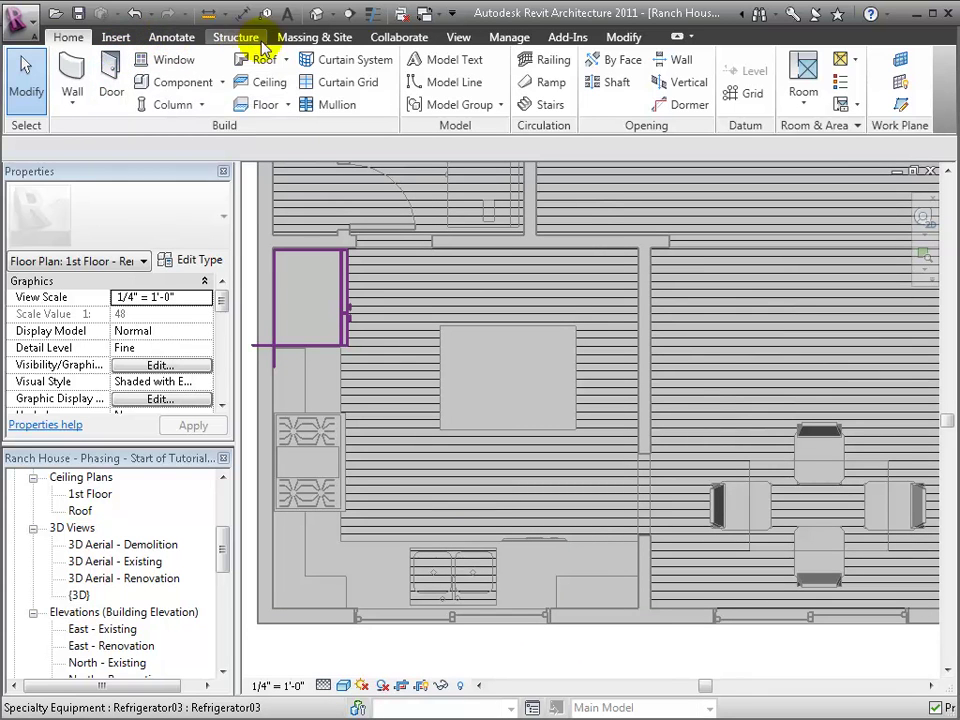
pyautogui.click(638, 40)
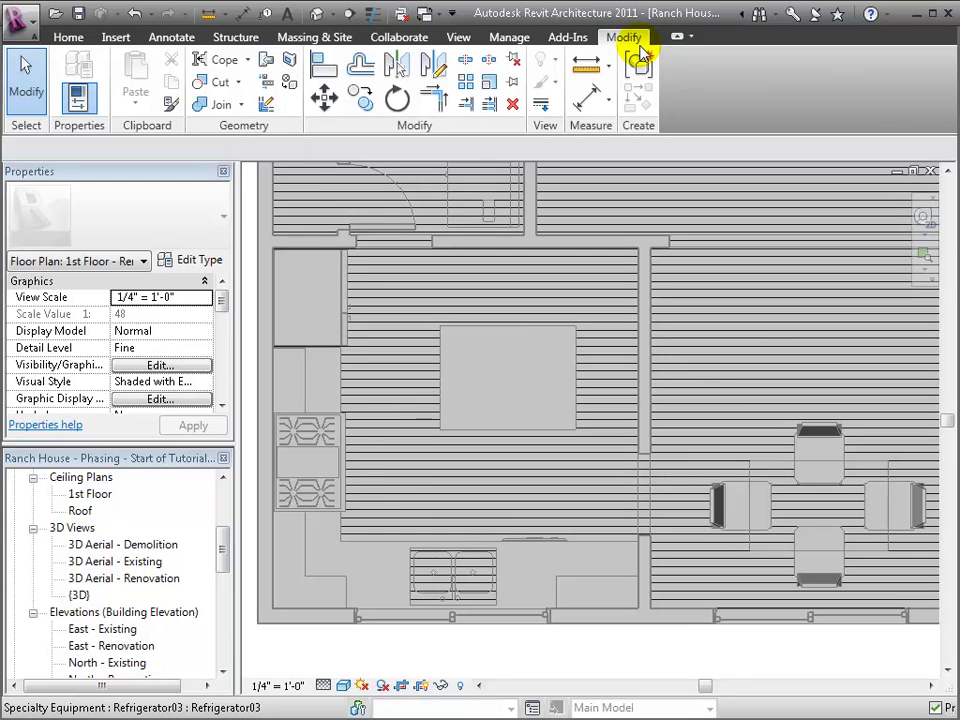
# Step: Set the kitchen island counter's Phase Demolished to Renovation
pyautogui.scroll(-1, 566, 332)
pyautogui.moveTo(566, 332); pyautogui.dragTo(548, 342, button='middle')
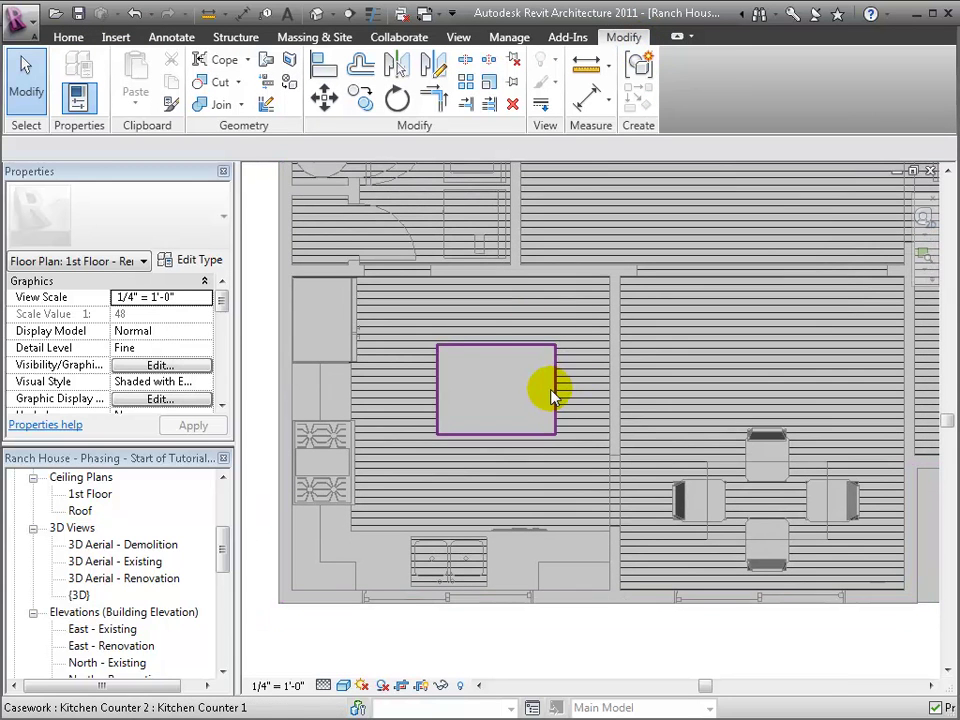
pyautogui.click(554, 391)
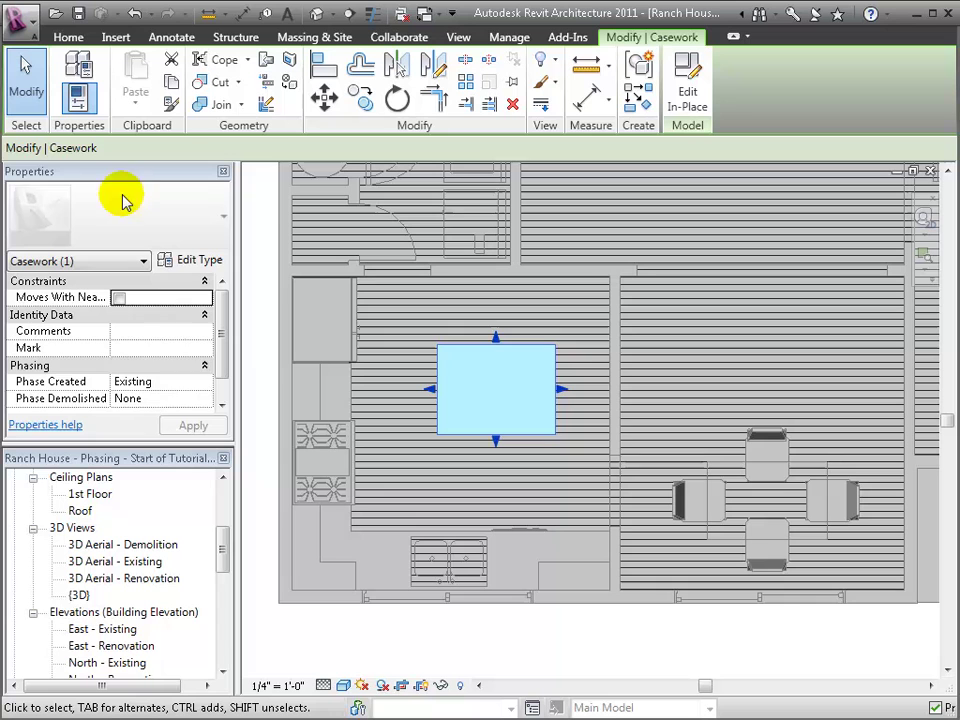
pyautogui.scroll(-1, 221, 378)
pyautogui.click(204, 381)
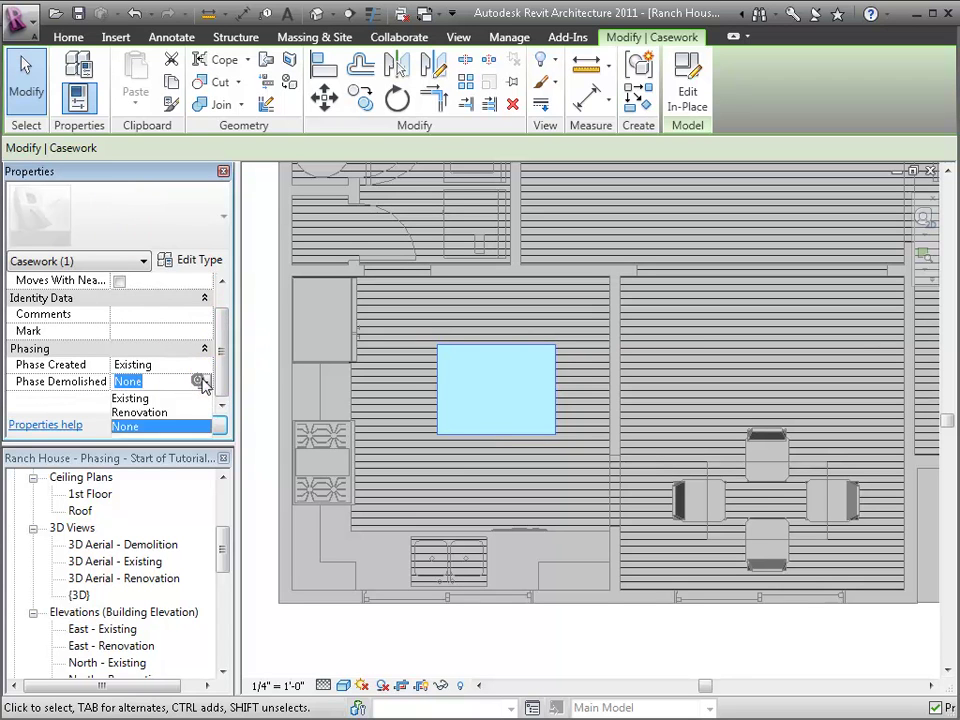
pyautogui.click(204, 381)
pyautogui.click(204, 384)
pyautogui.click(188, 424)
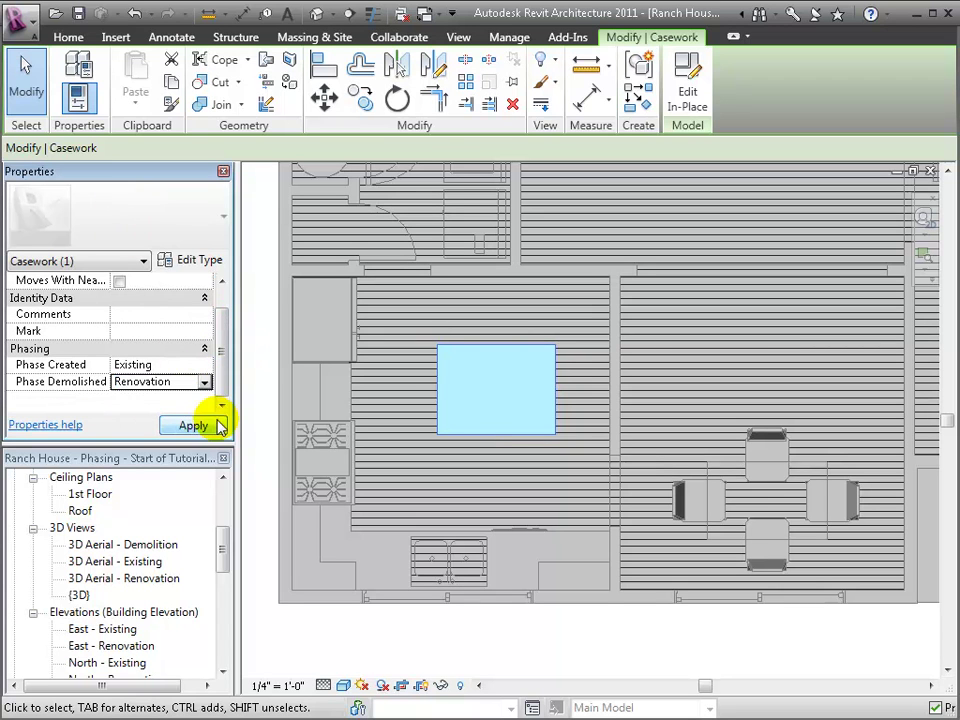
pyautogui.click(216, 425)
pyautogui.press('Escape')
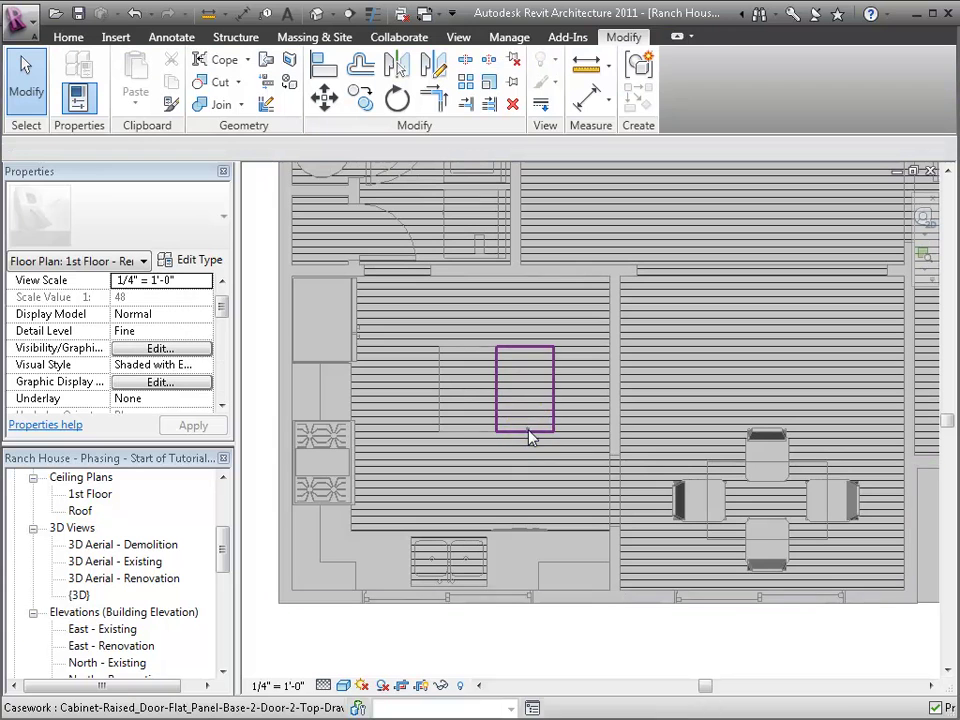
# Step: Set both island base cabinets' Phase Demolished to Renovation
pyautogui.click(530, 438)
pyautogui.keyDown('ctrl'); pyautogui.click(491, 435); pyautogui.keyUp('ctrl')
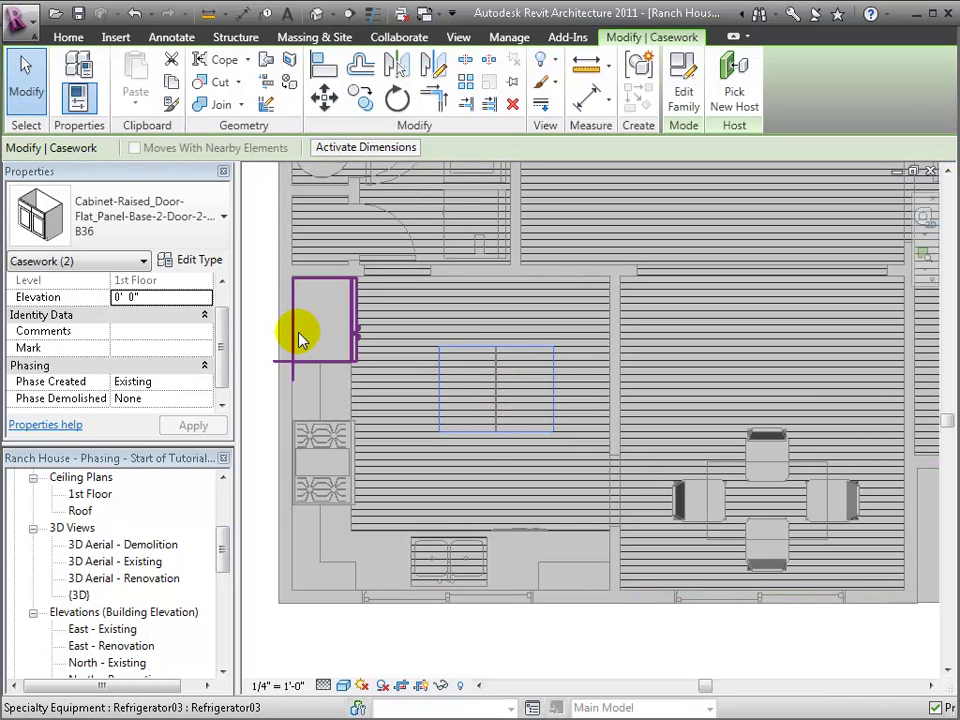
pyautogui.scroll(-1, 226, 395)
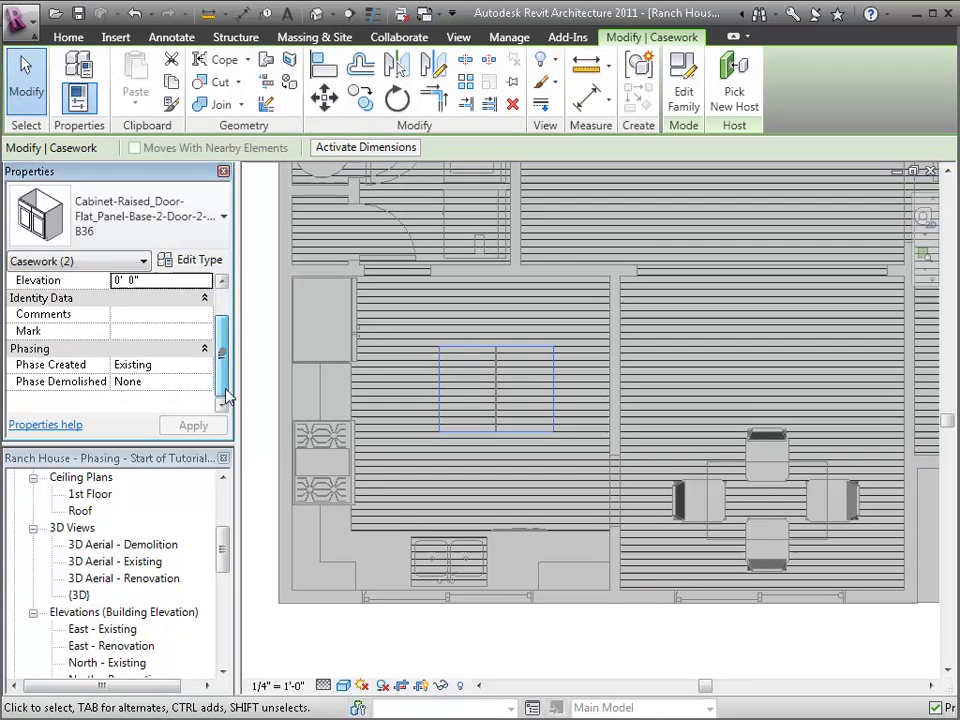
pyautogui.click(198, 386)
pyautogui.click(204, 386)
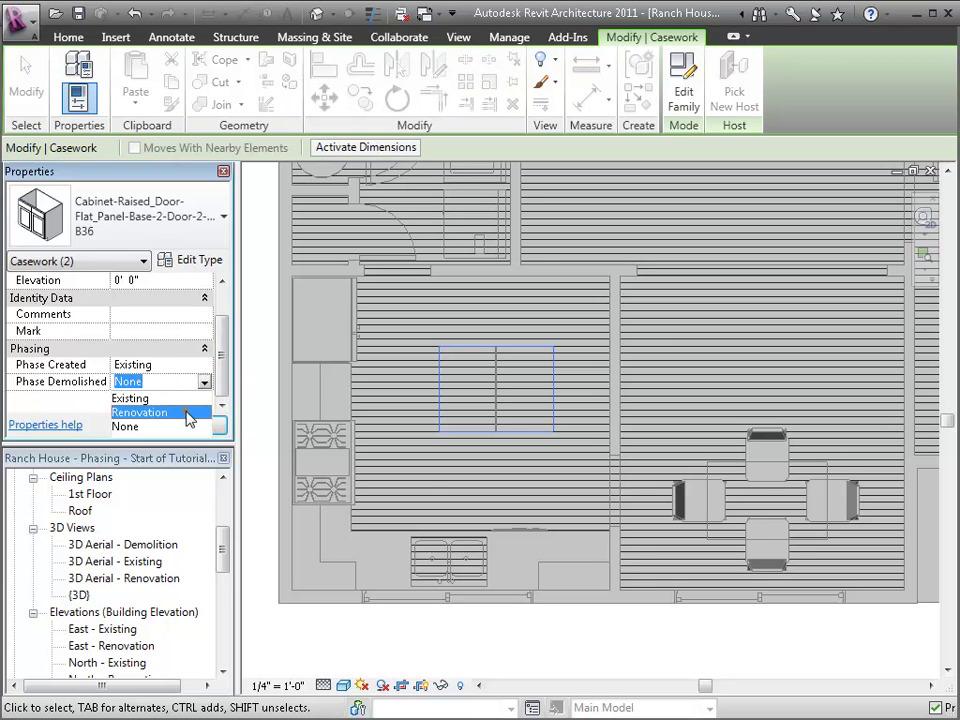
pyautogui.click(175, 409)
# Step: Mark the island's cabinet back wall as demolished in the Renovation phase
pyautogui.click(497, 410)
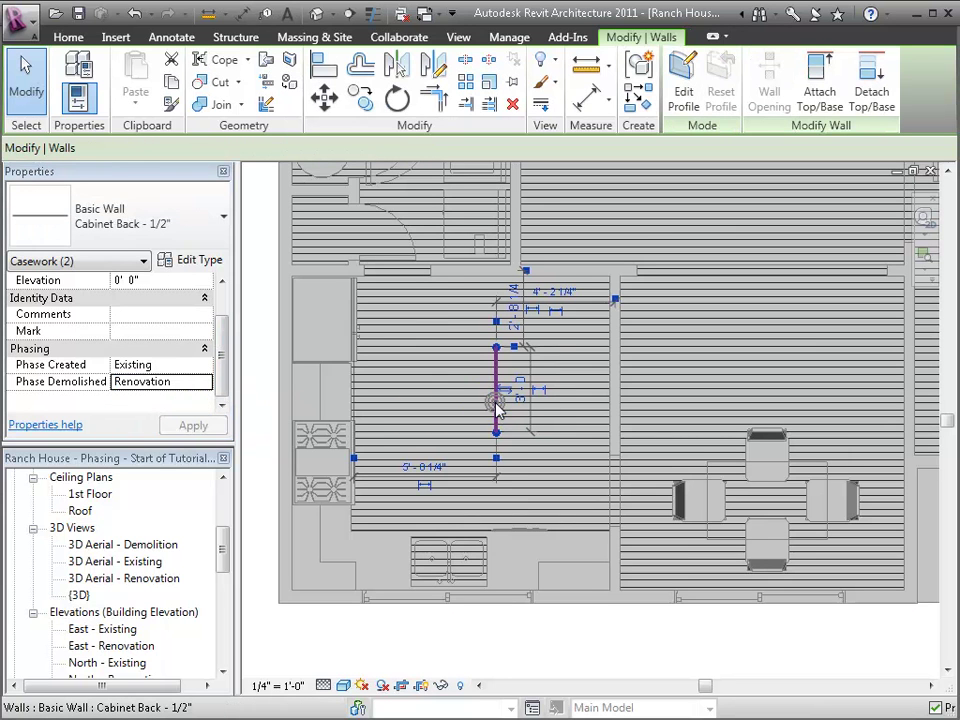
pyautogui.click(223, 313)
pyautogui.moveTo(222, 315); pyautogui.dragTo(218, 386)
pyautogui.click(198, 381)
pyautogui.click(204, 381)
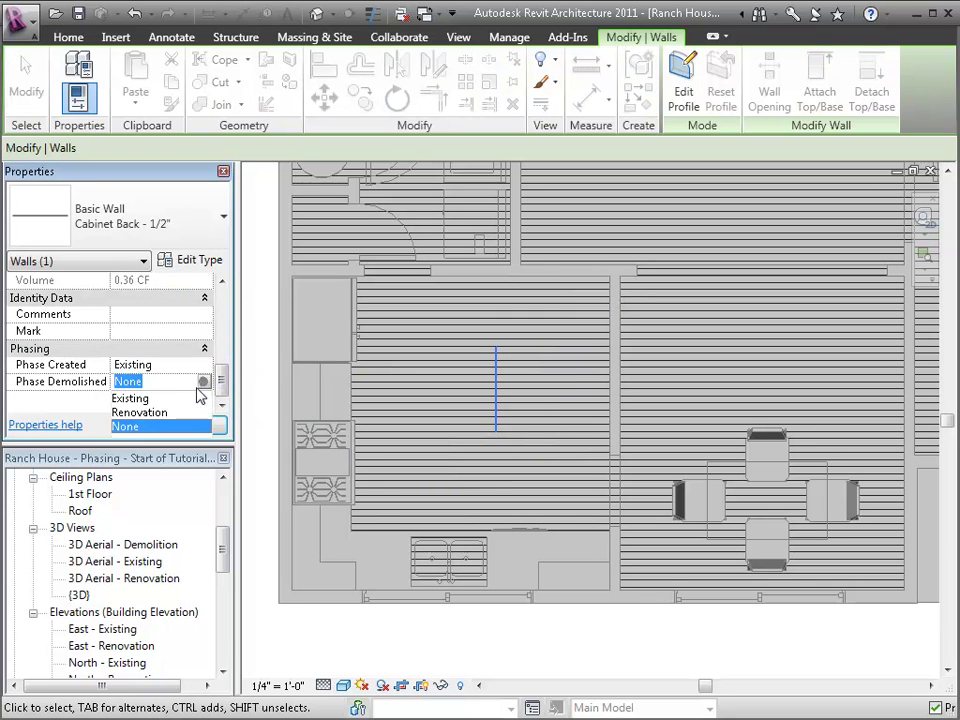
pyautogui.click(160, 412)
pyautogui.click(257, 428)
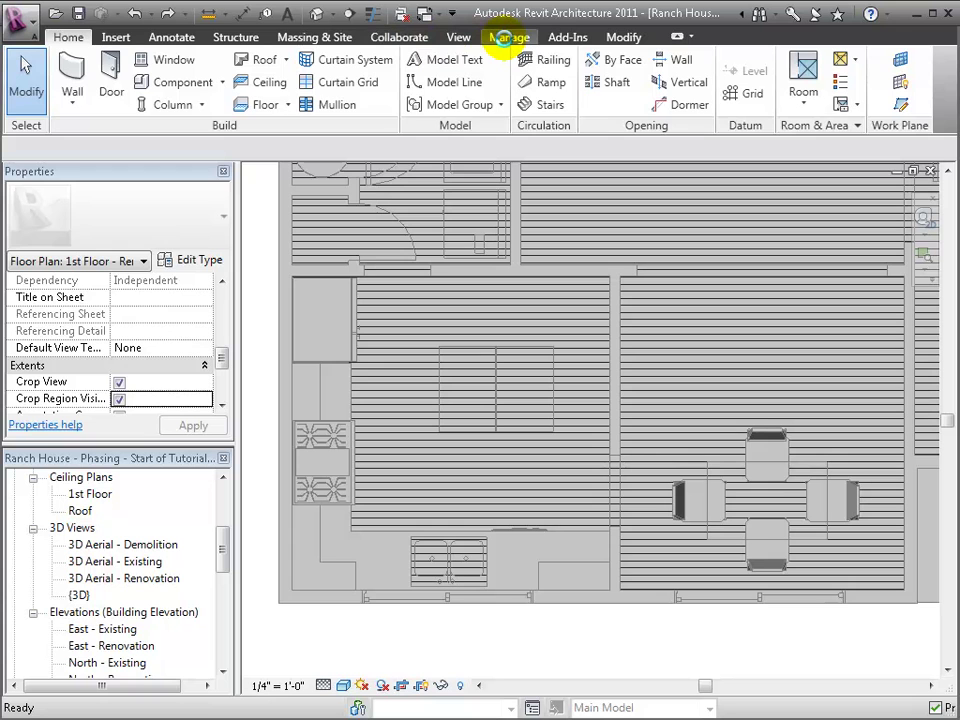
# Step: Demolish the two island base cabinets and the small round fixture with the Demolish tool
pyautogui.click(508, 38)
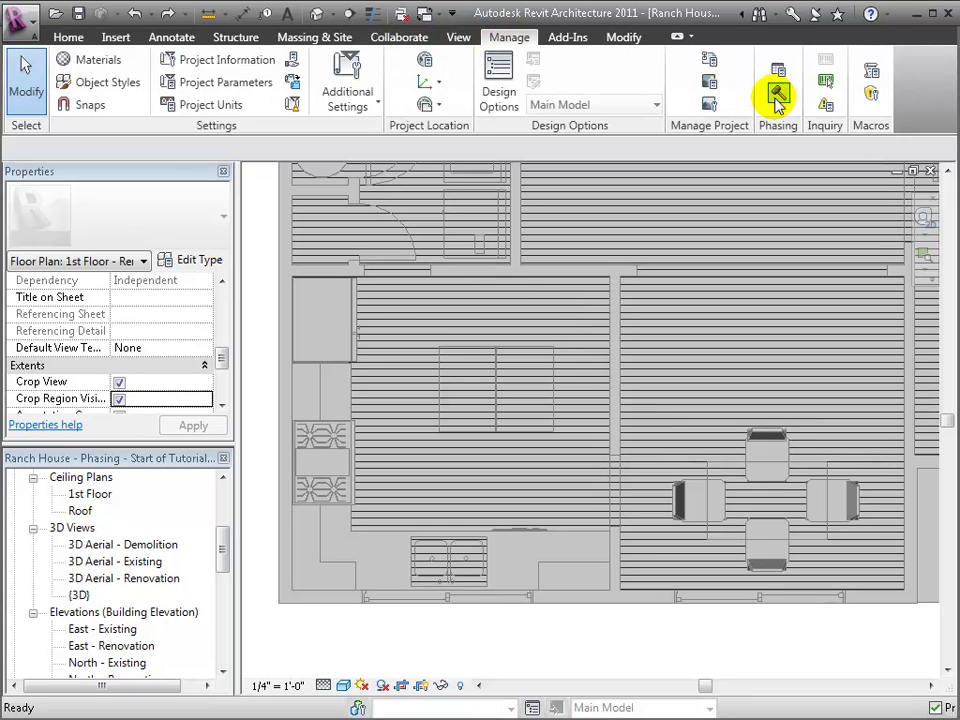
pyautogui.click(778, 93)
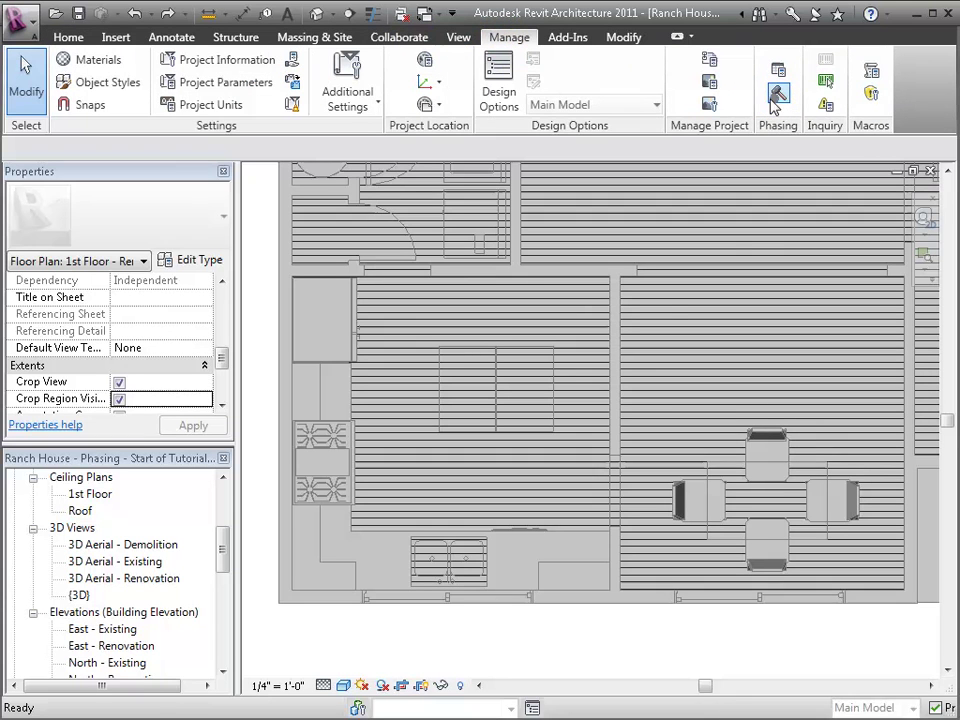
pyautogui.click(536, 418)
pyautogui.click(467, 433)
pyautogui.click(495, 411)
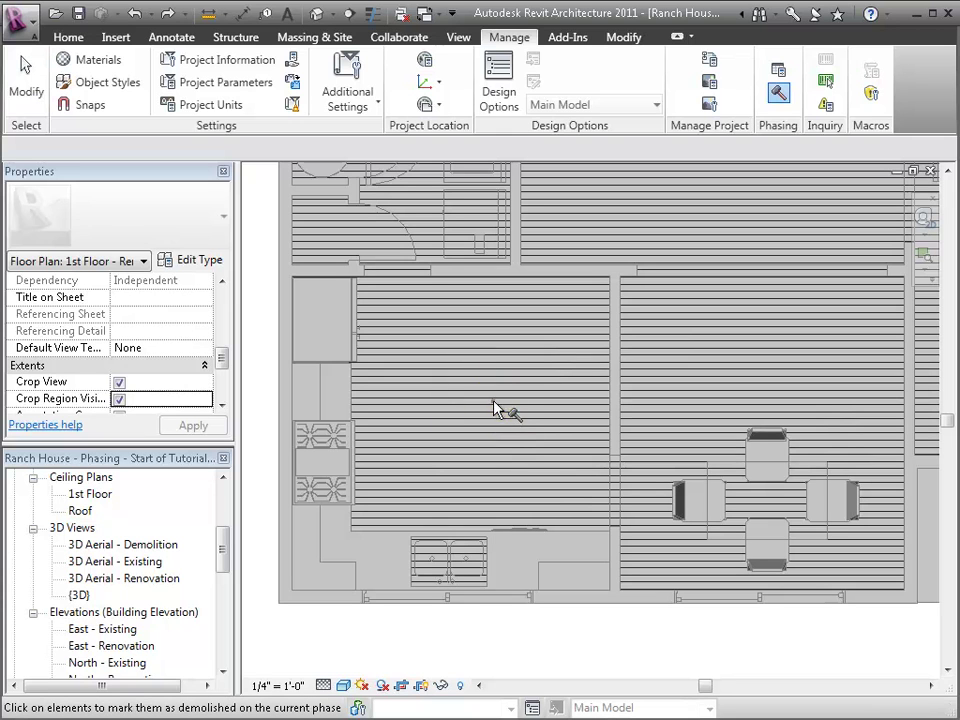
# Step: Demolish the dining table and its four chairs
pyautogui.click(716, 520)
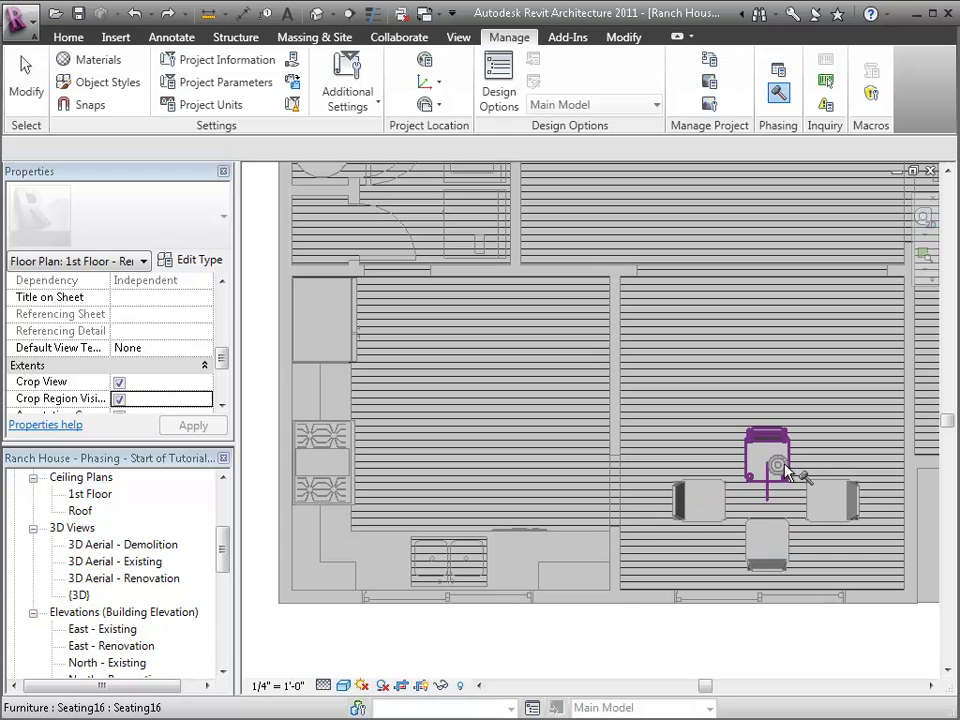
pyautogui.click(782, 471)
pyautogui.click(716, 505)
pyautogui.click(775, 555)
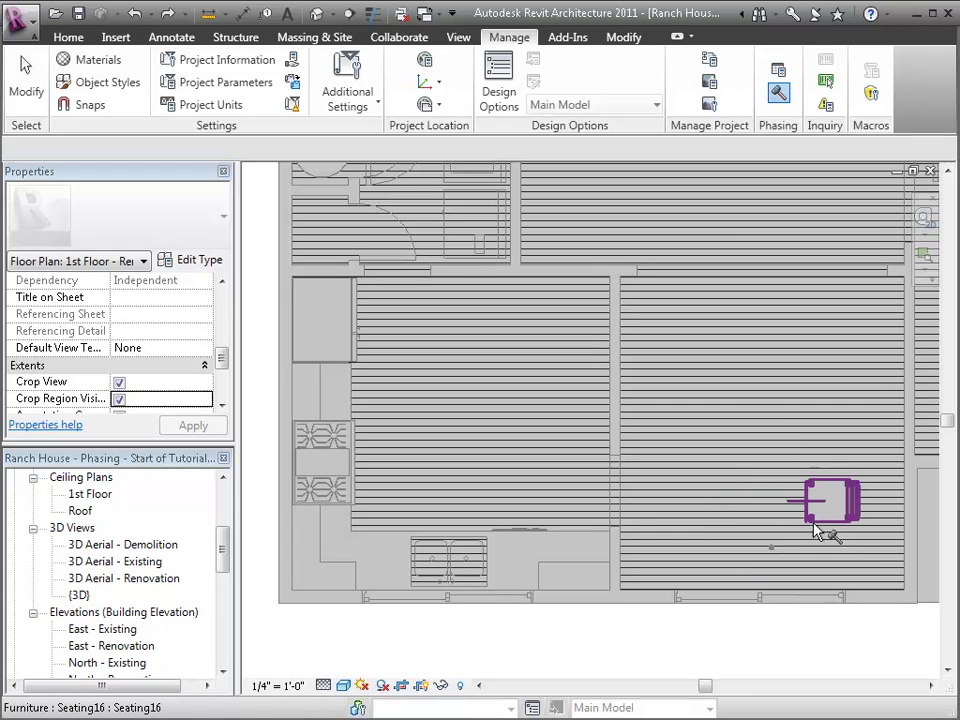
pyautogui.click(826, 506)
pyautogui.press('Escape')
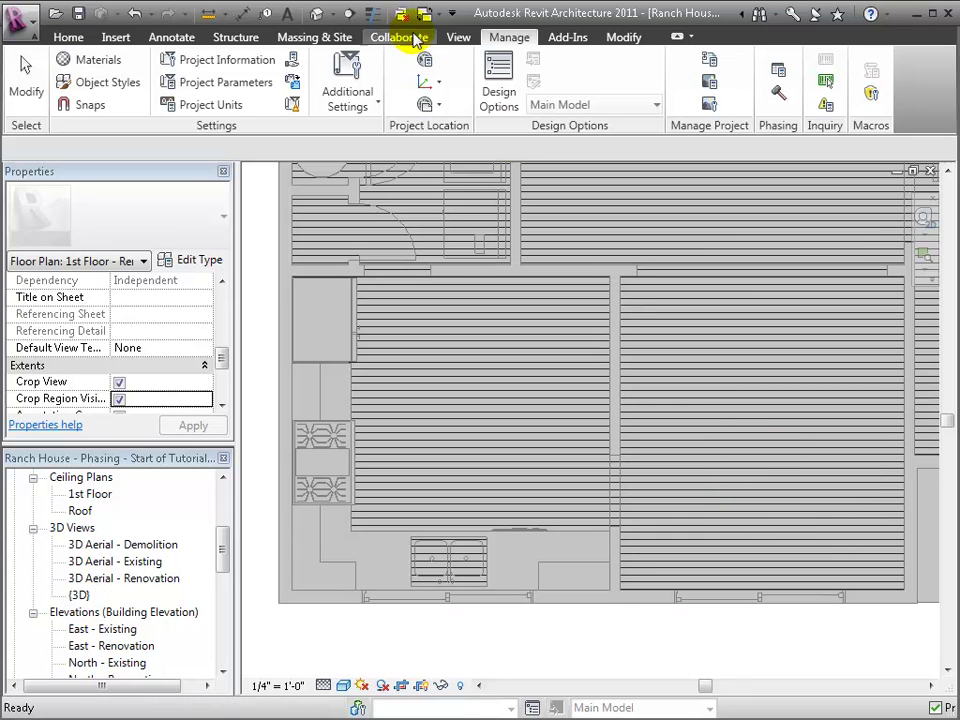
# Step: Split the vertical kitchen-dining partition wall near its lower end with Split Element
pyautogui.click(624, 37)
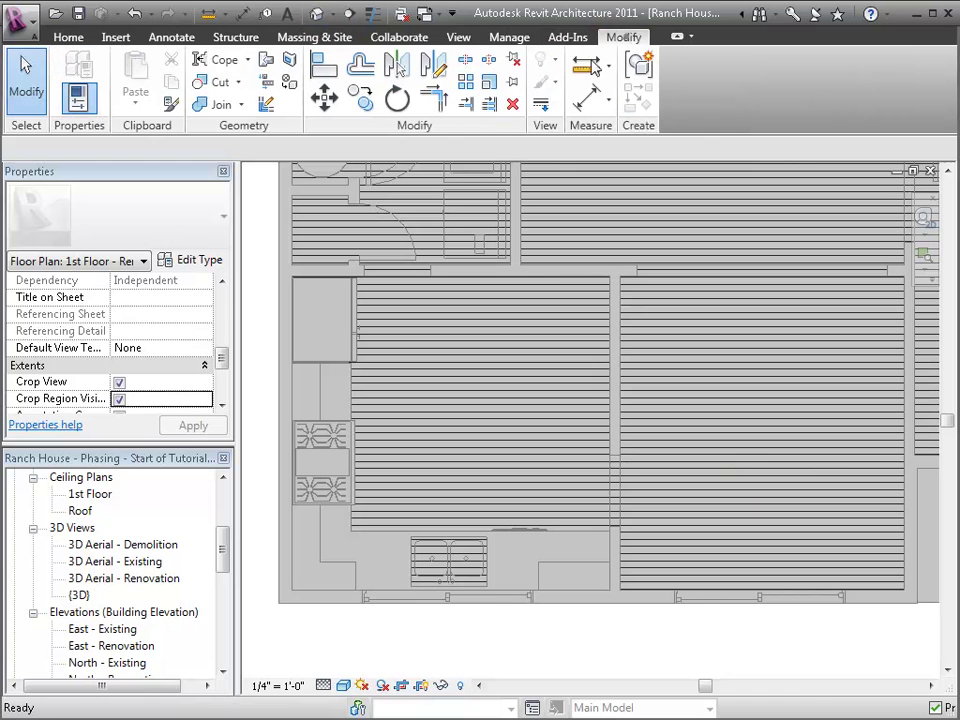
pyautogui.click(490, 62)
pyautogui.scroll(2, 514, 272)
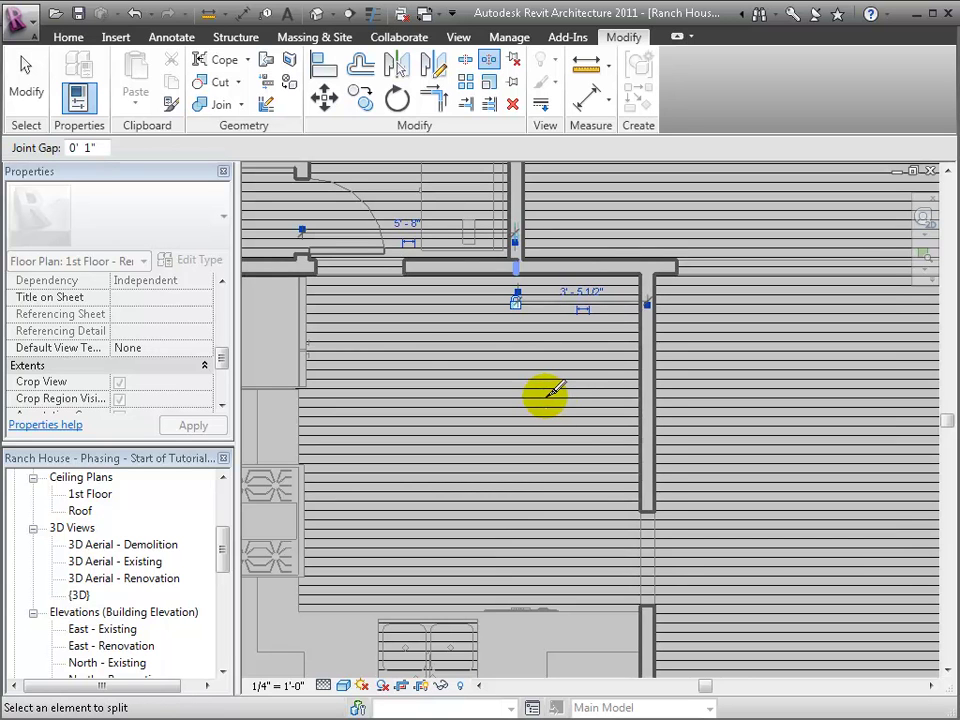
pyautogui.scroll(3, 648, 601)
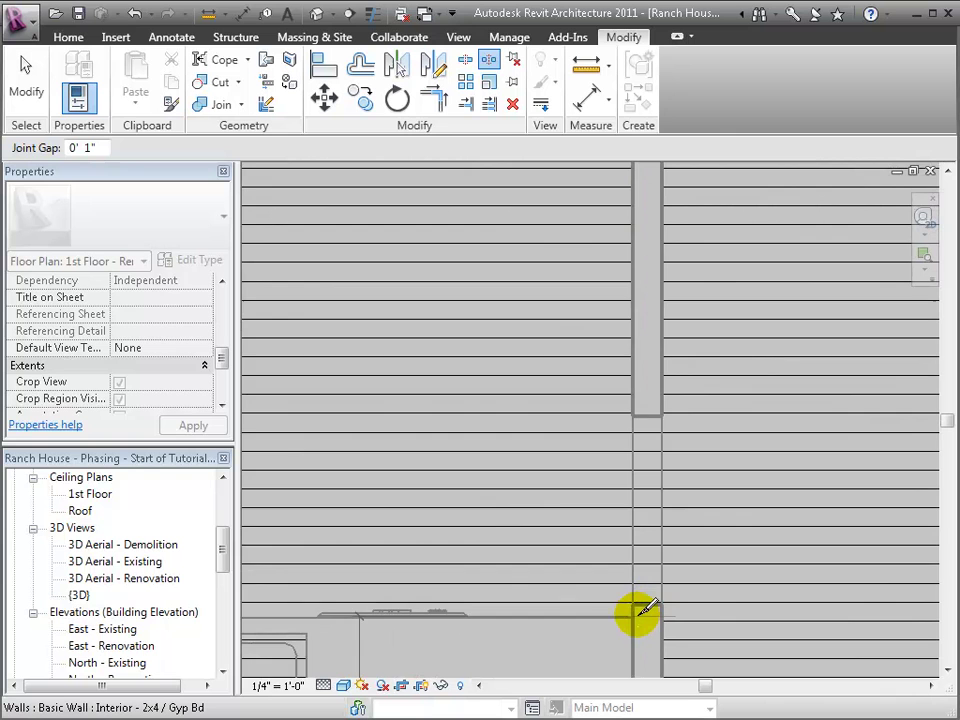
pyautogui.scroll(2, 647, 604)
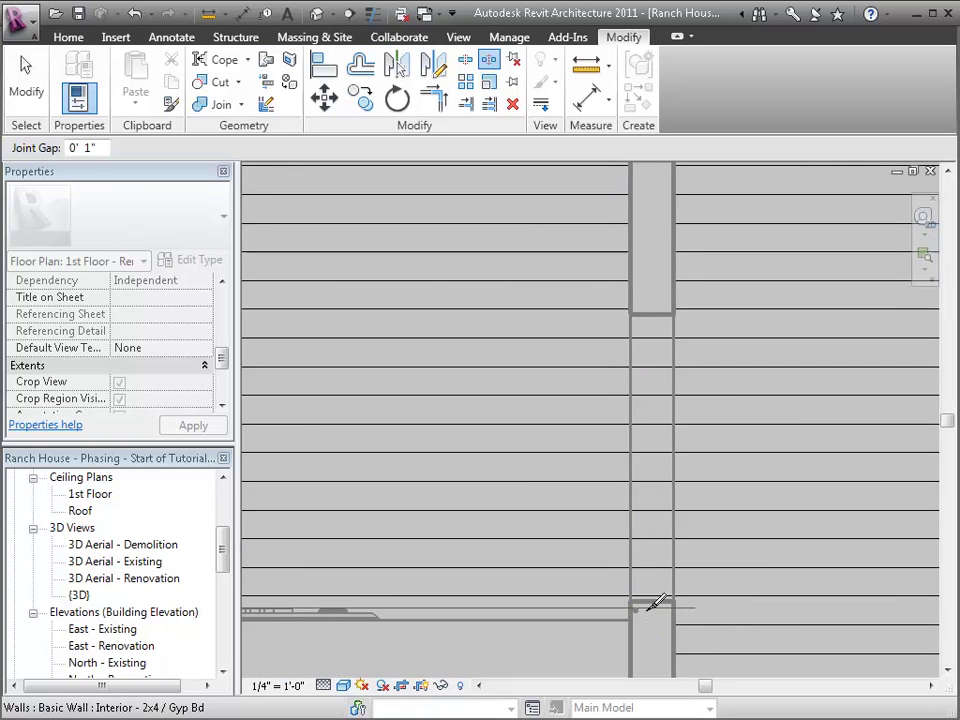
pyautogui.click(648, 608)
pyautogui.scroll(-4, 681, 390)
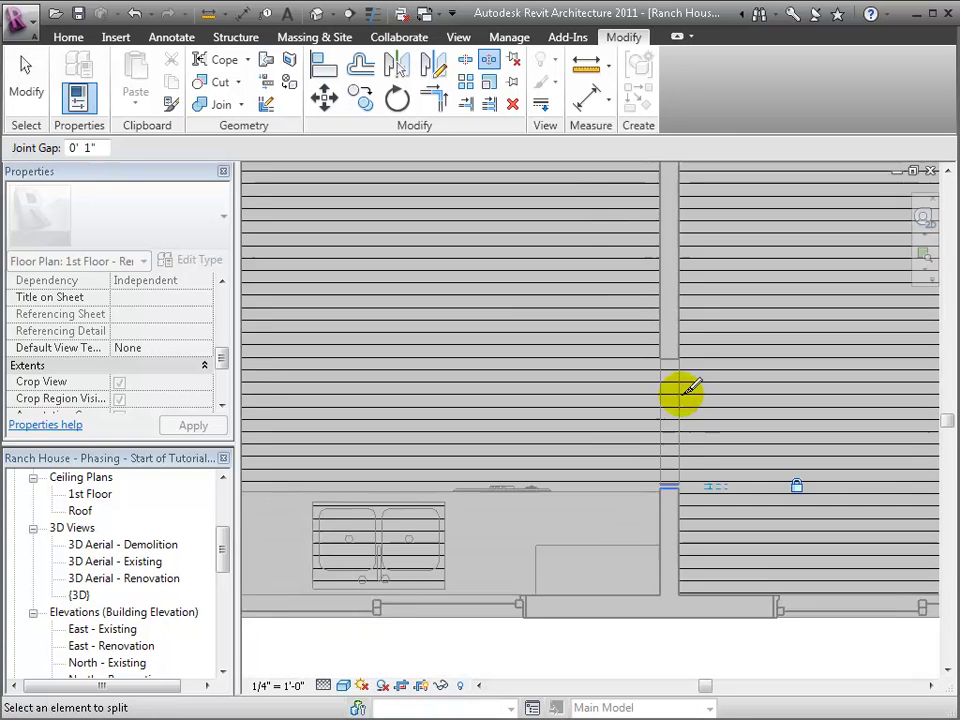
pyautogui.scroll(-2, 681, 390)
pyautogui.scroll(-2, 726, 321)
# Step: Demolish the horizontal and vertical partition wall segments
pyautogui.press('Escape')
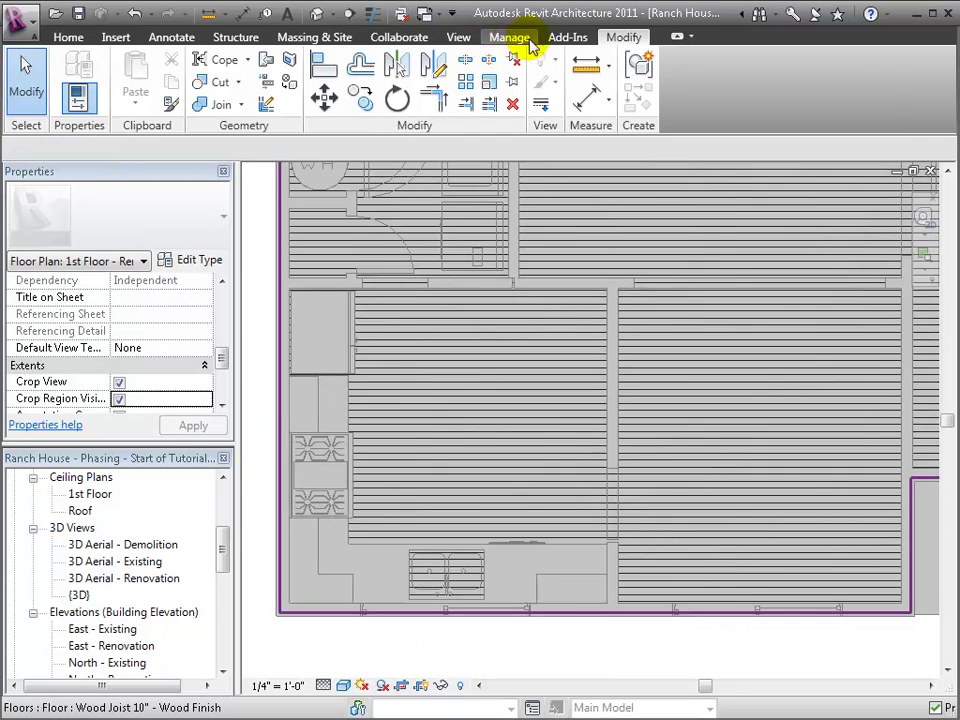
pyautogui.click(532, 47)
pyautogui.click(779, 92)
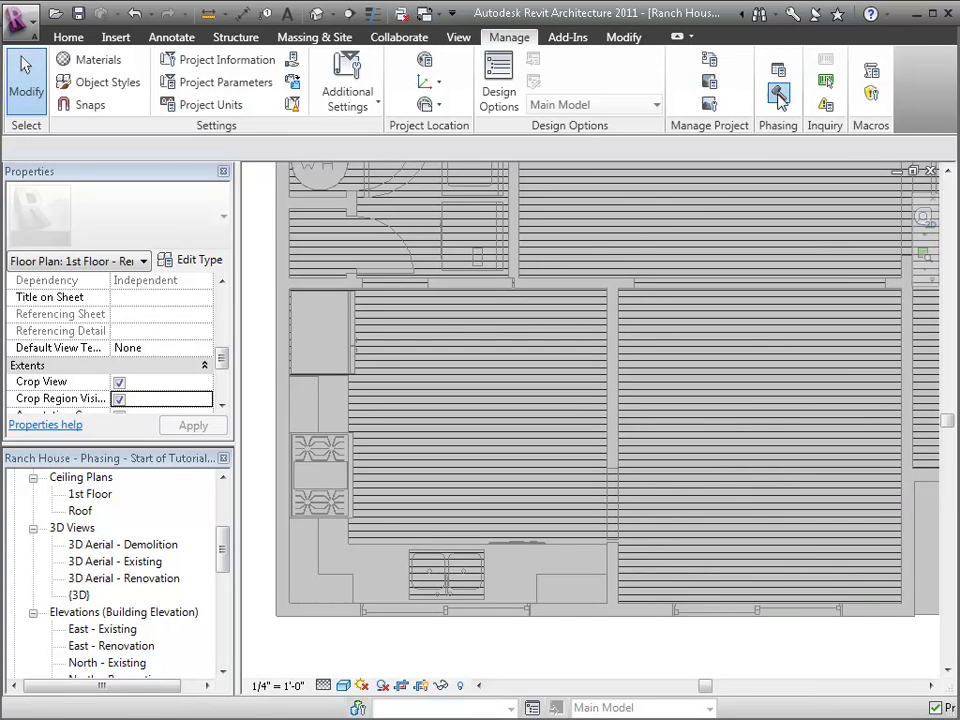
pyautogui.click(603, 289)
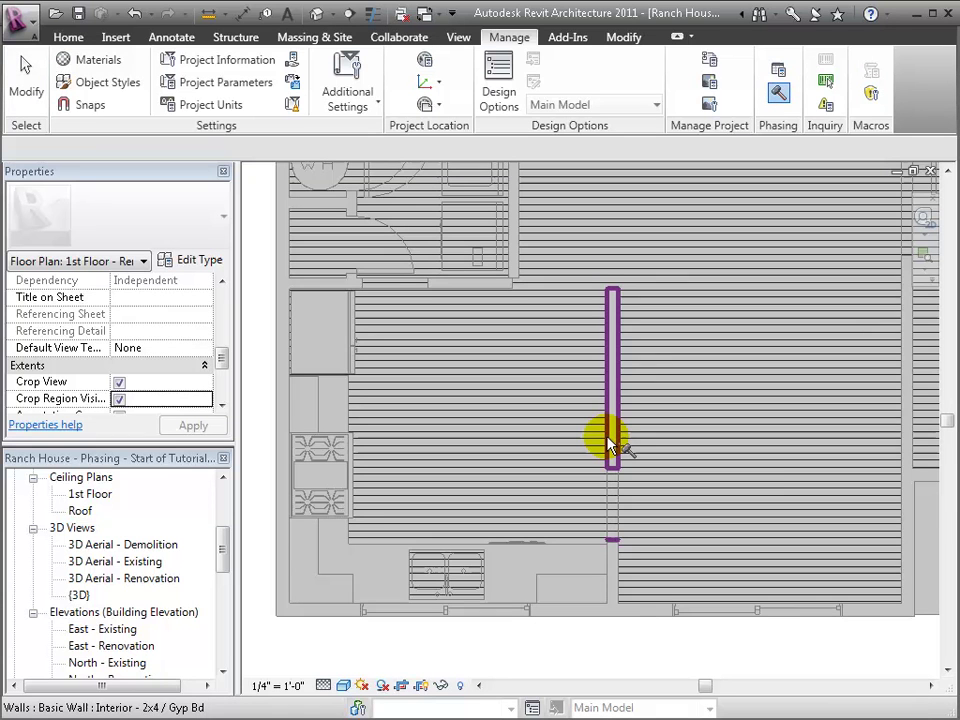
pyautogui.click(611, 443)
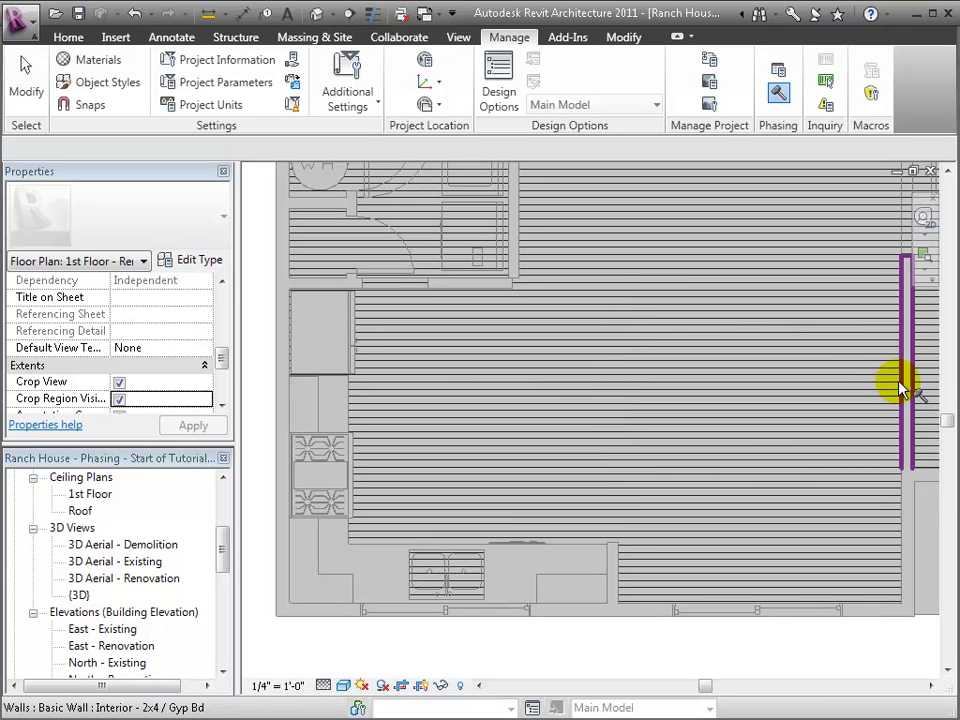
# Step: Demolish the existing cased opening and the wall piece at it in the right-hand wall
pyautogui.moveTo(825, 364); pyautogui.dragTo(699, 452, button='middle')
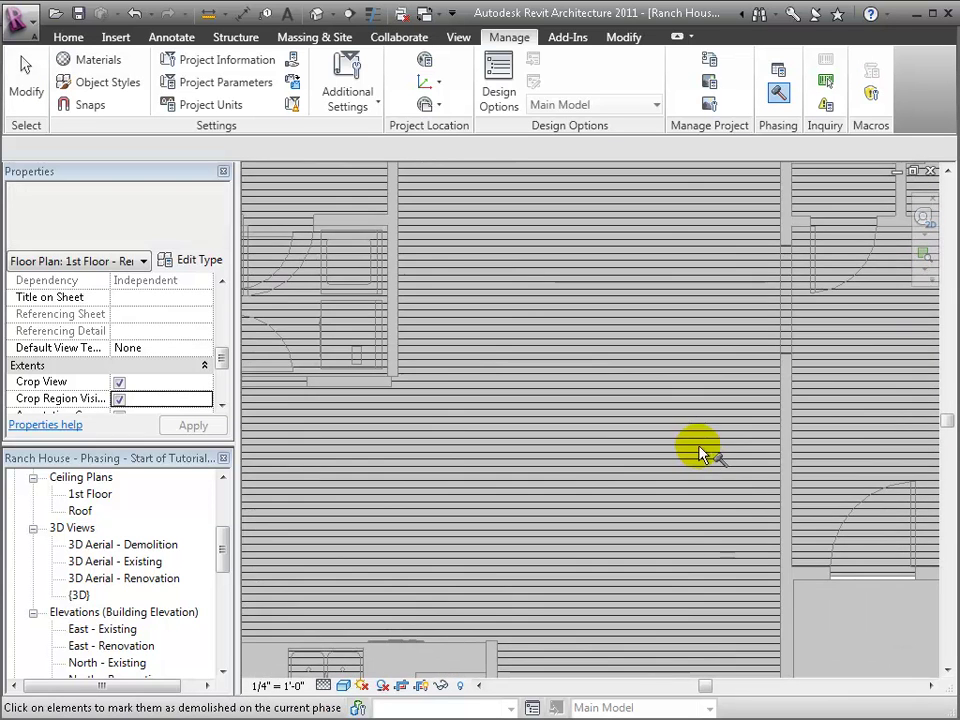
pyautogui.click(793, 318)
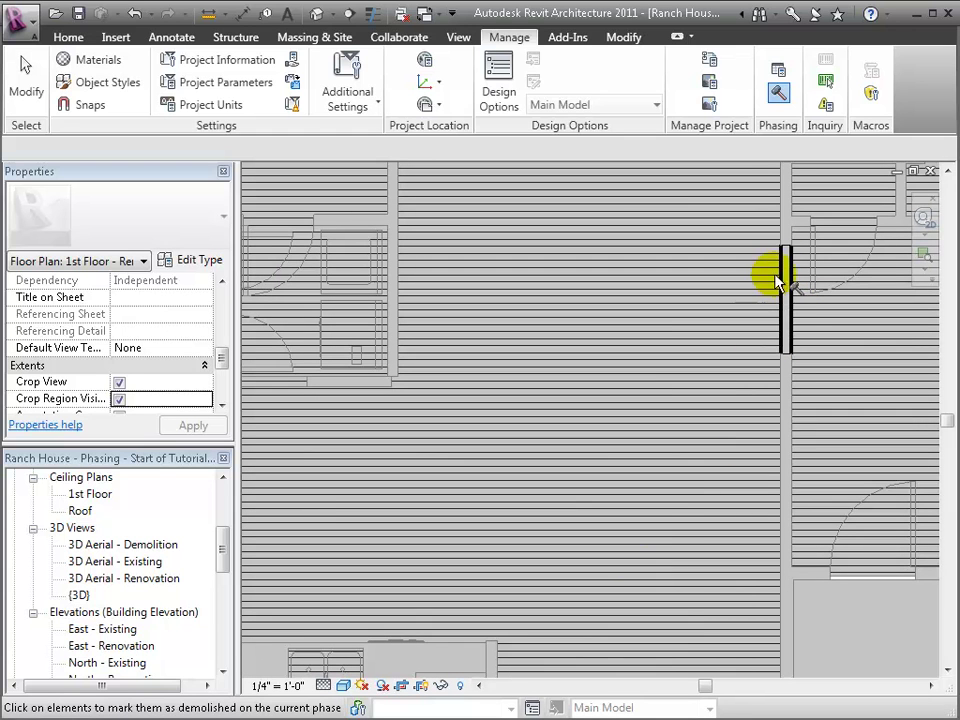
pyautogui.click(789, 268)
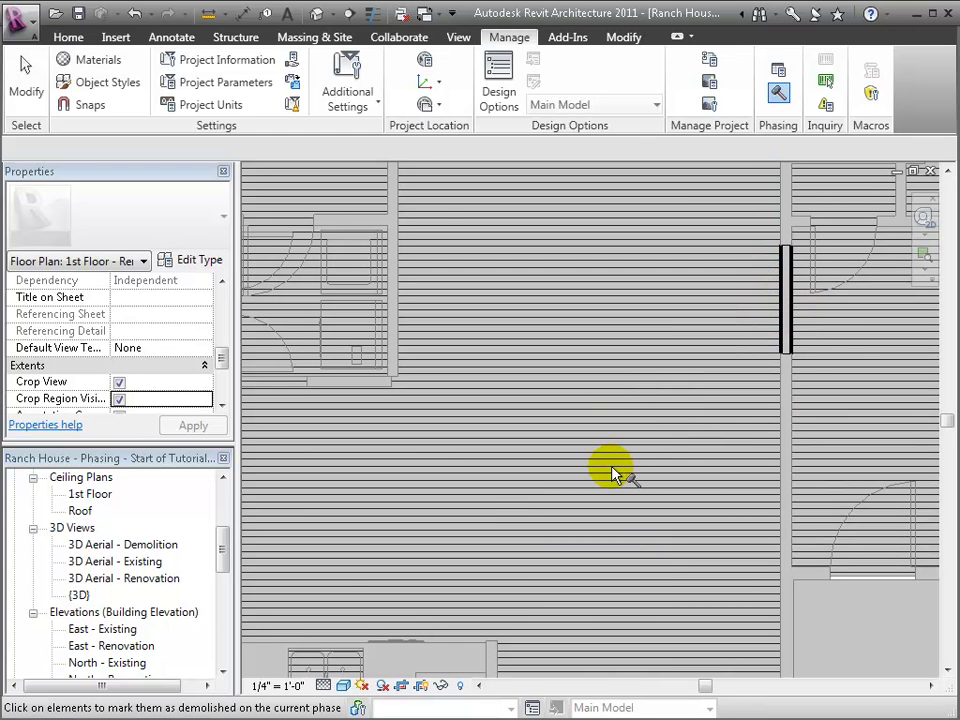
pyautogui.moveTo(615, 471); pyautogui.dragTo(668, 401, button='middle')
pyautogui.press('Escape')
pyautogui.press('Escape')
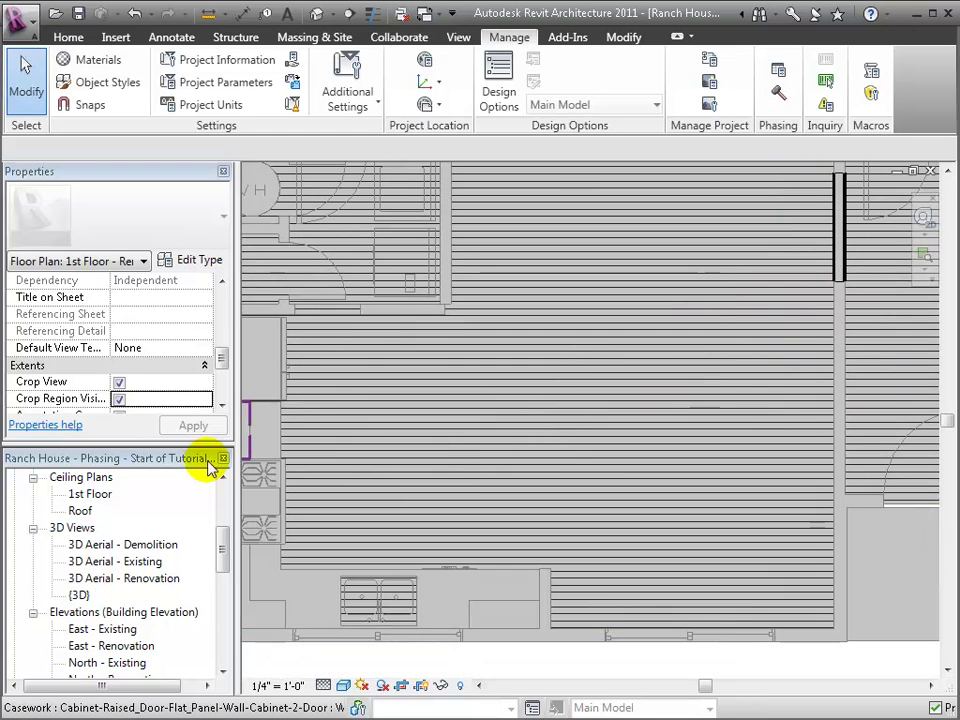
# Step: Open 3D Aerial - Renovation, orbit toward the kitchen, and start placing a component
pyautogui.doubleClick(138, 579)
pyautogui.scroll(3, 613, 452)
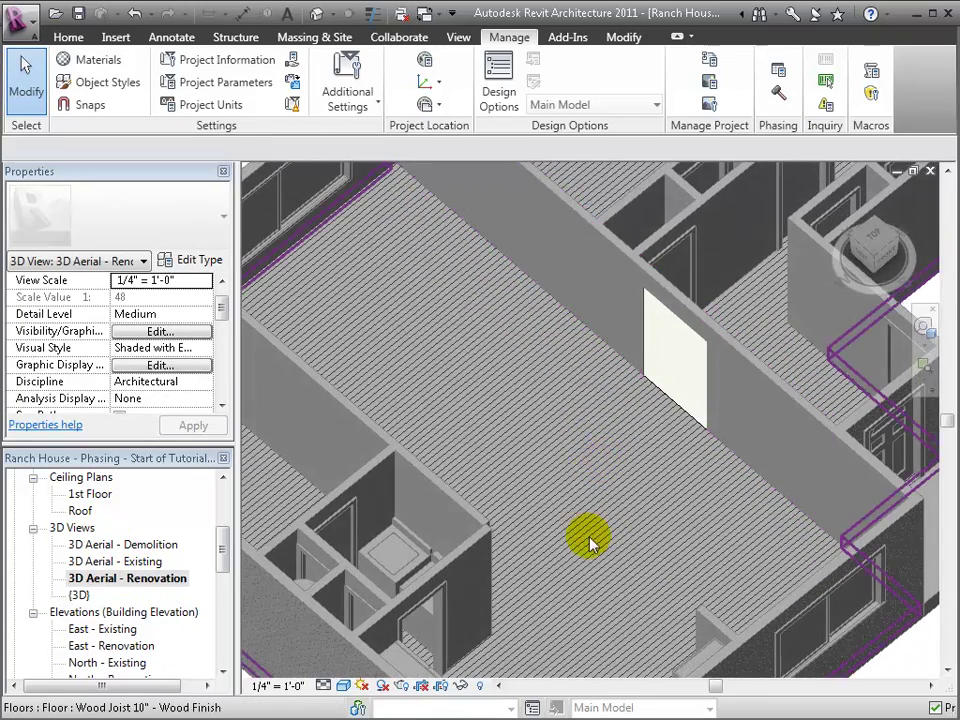
pyautogui.moveTo(590, 543); pyautogui.dragTo(548, 488, button='middle')
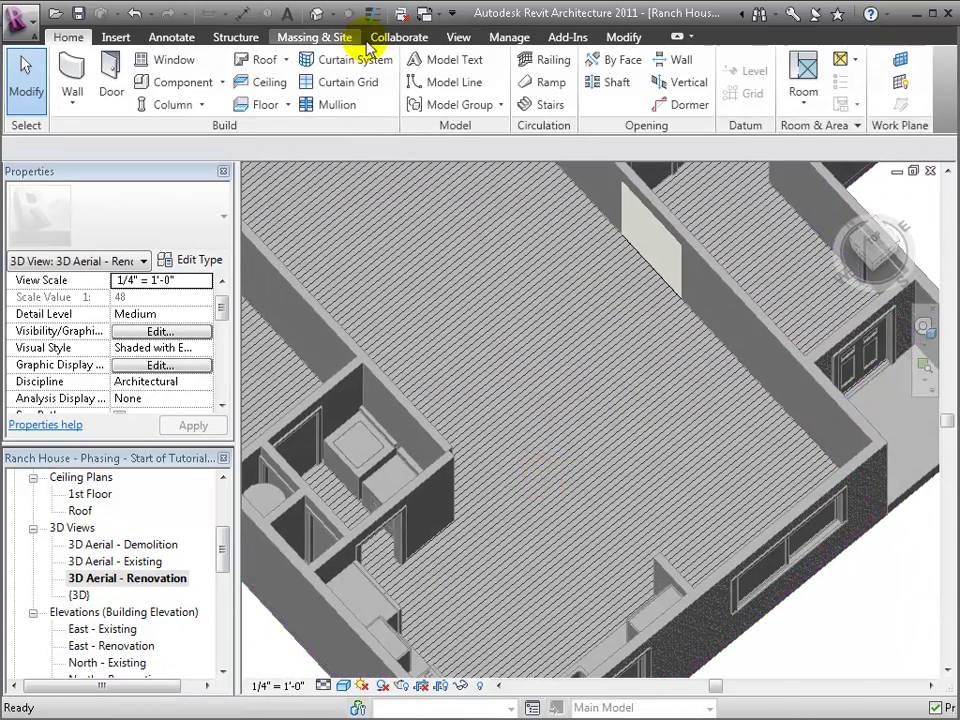
pyautogui.click(191, 81)
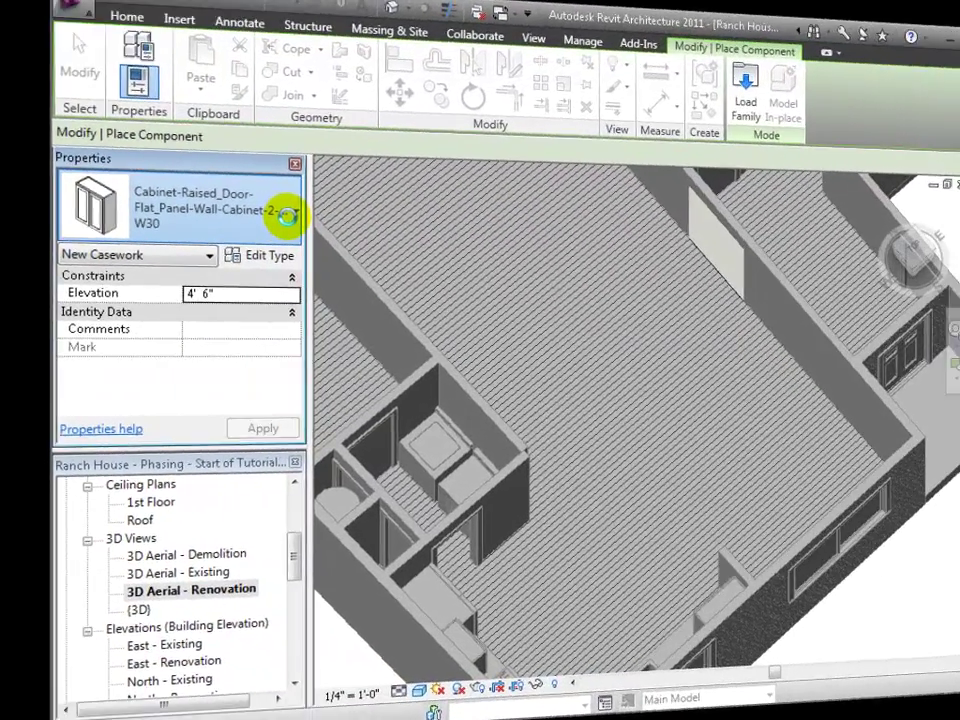
# Step: Choose the Opening-Cased2 46"x80" type and switch to the 1st Floor - Renovation plan
pyautogui.click(583, 212)
pyautogui.moveTo(710, 265); pyautogui.dragTo(710, 355)
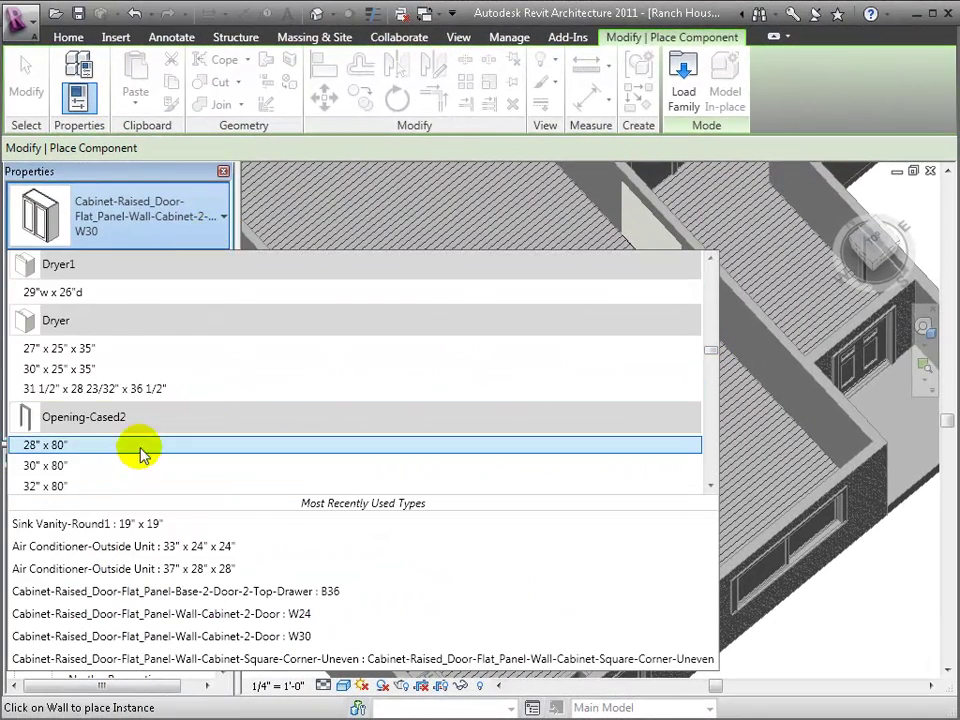
pyautogui.scroll(-1, 135, 461)
pyautogui.click(128, 483)
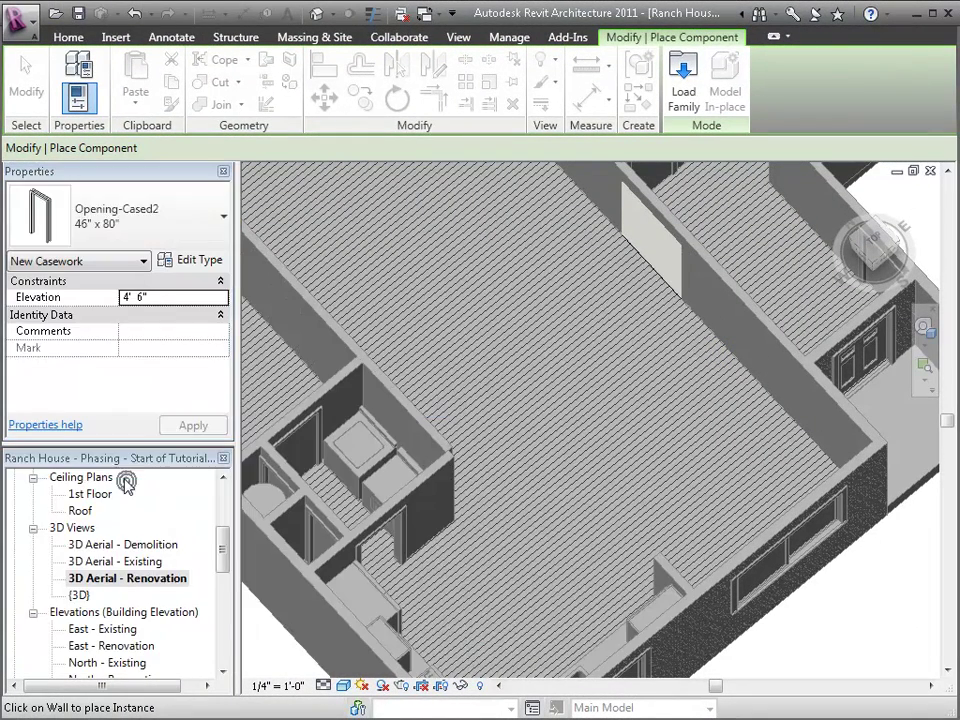
pyautogui.press('Escape')
pyautogui.press('Escape')
pyautogui.scroll(3, 137, 553)
pyautogui.click(125, 562)
pyautogui.doubleClick(125, 562)
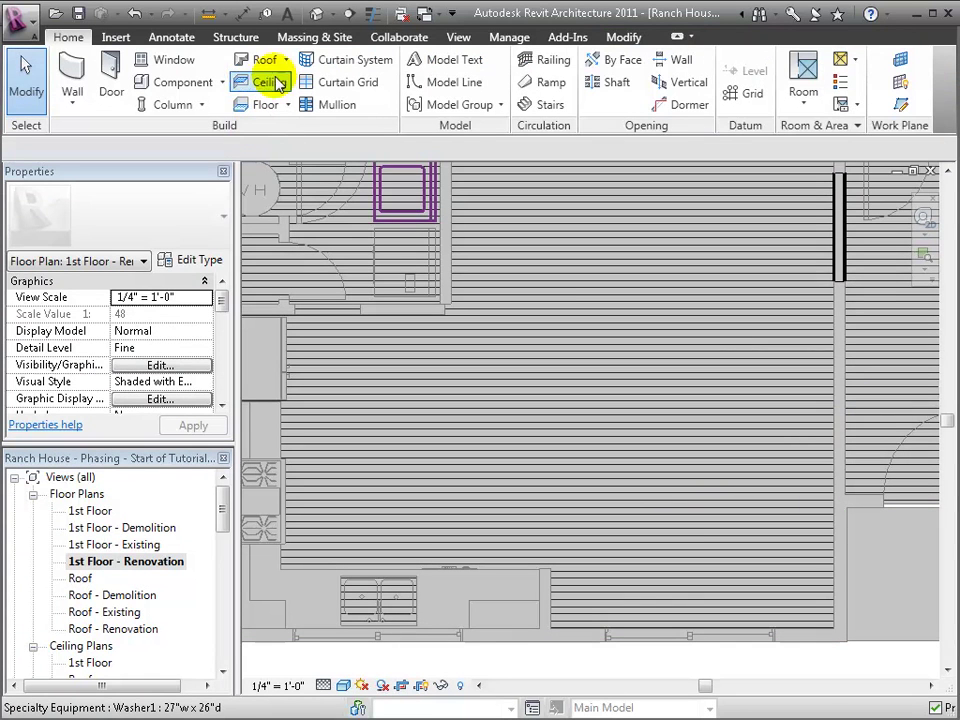
# Step: Place the 46"x80" cased opening in the right-hand wall
pyautogui.click(176, 82)
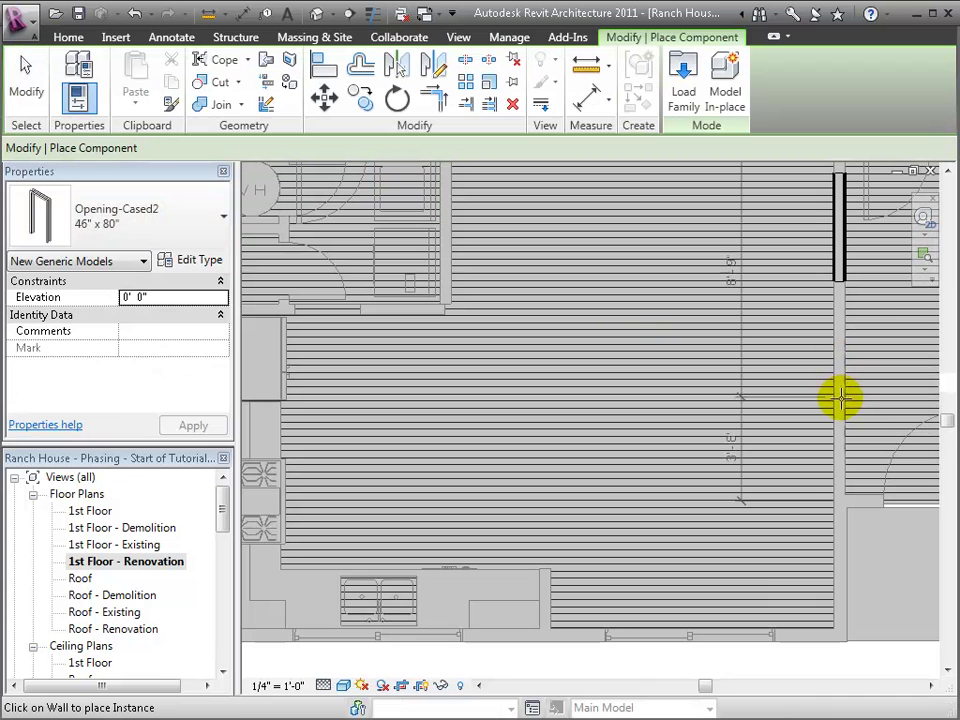
pyautogui.scroll(1, 830, 407)
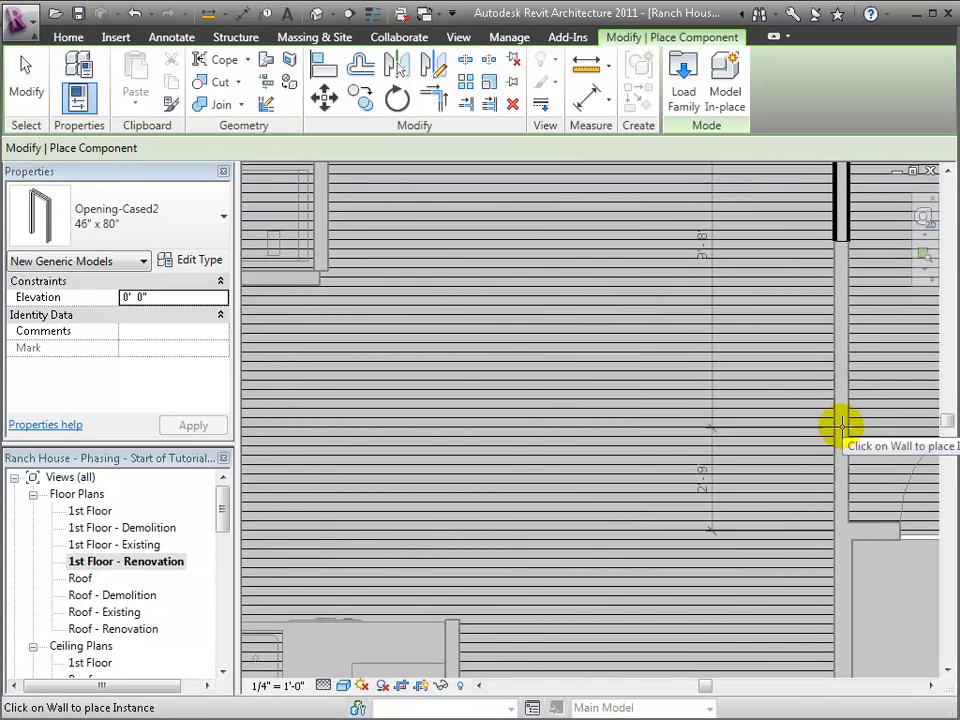
pyautogui.click(836, 317)
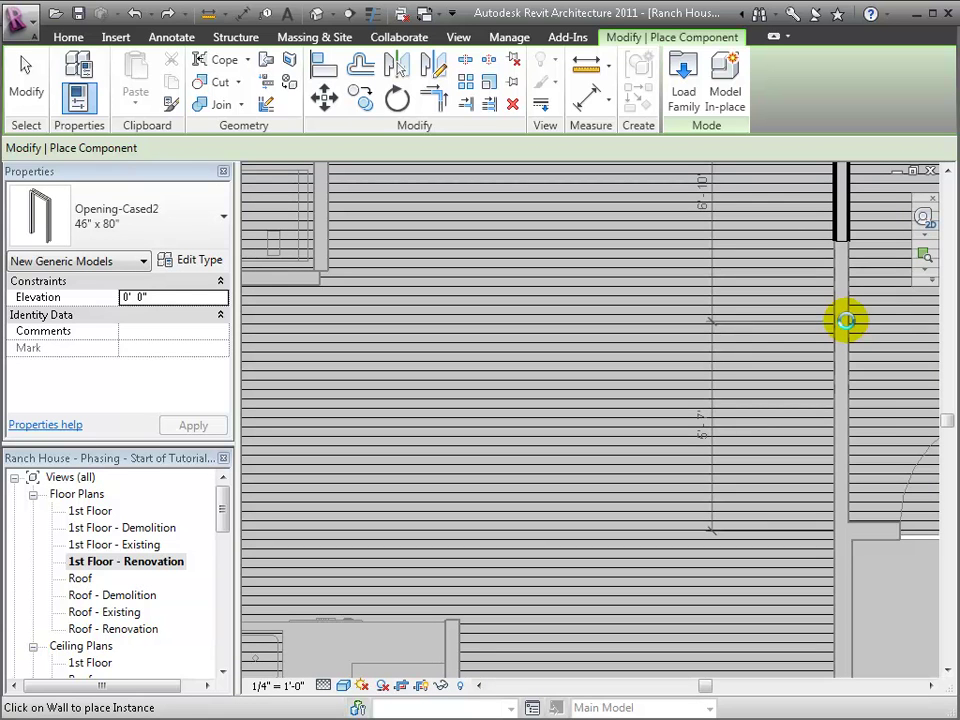
pyautogui.scroll(-1, 741, 349)
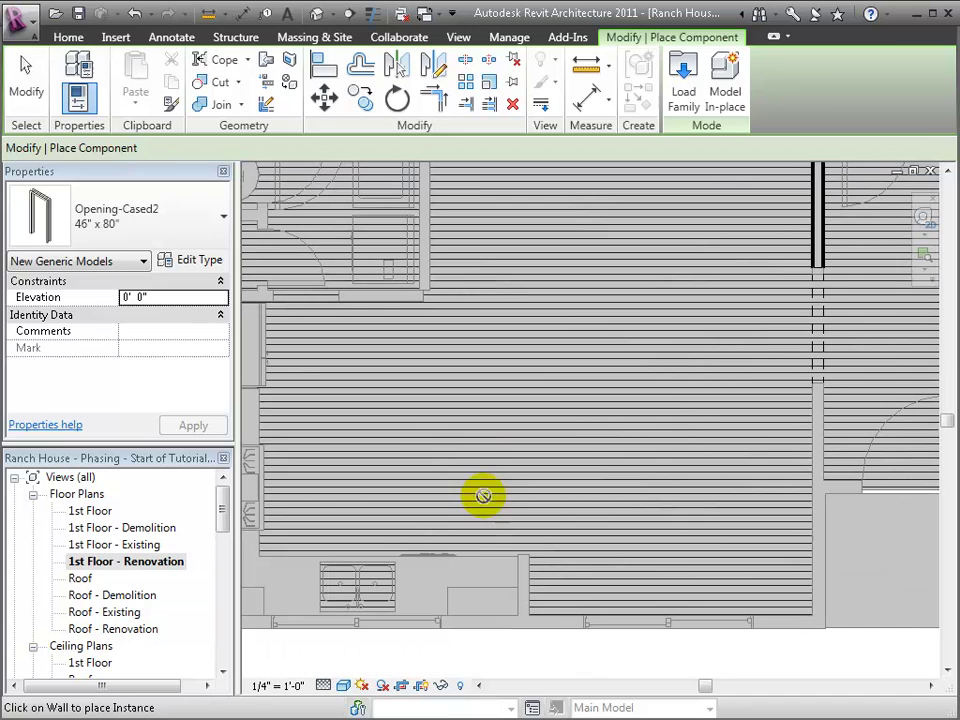
pyautogui.press('Escape')
pyautogui.scroll(2, 420, 302)
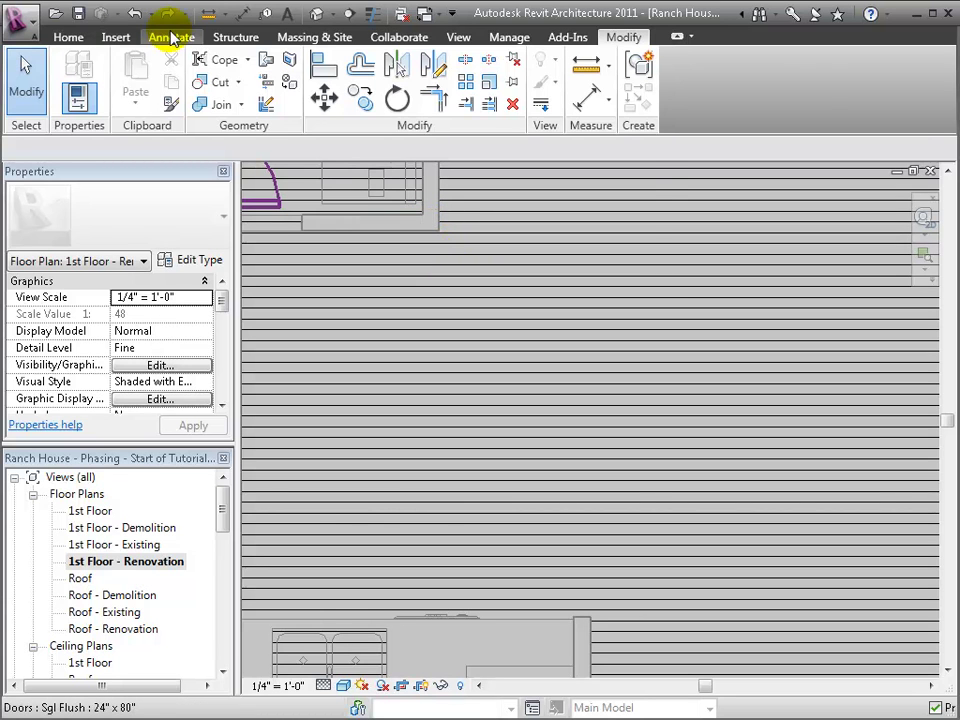
# Step: Draw an Interior 4 1/2" Partition wall diagonally from the existing wall corner toward the lower right
pyautogui.click(68, 37)
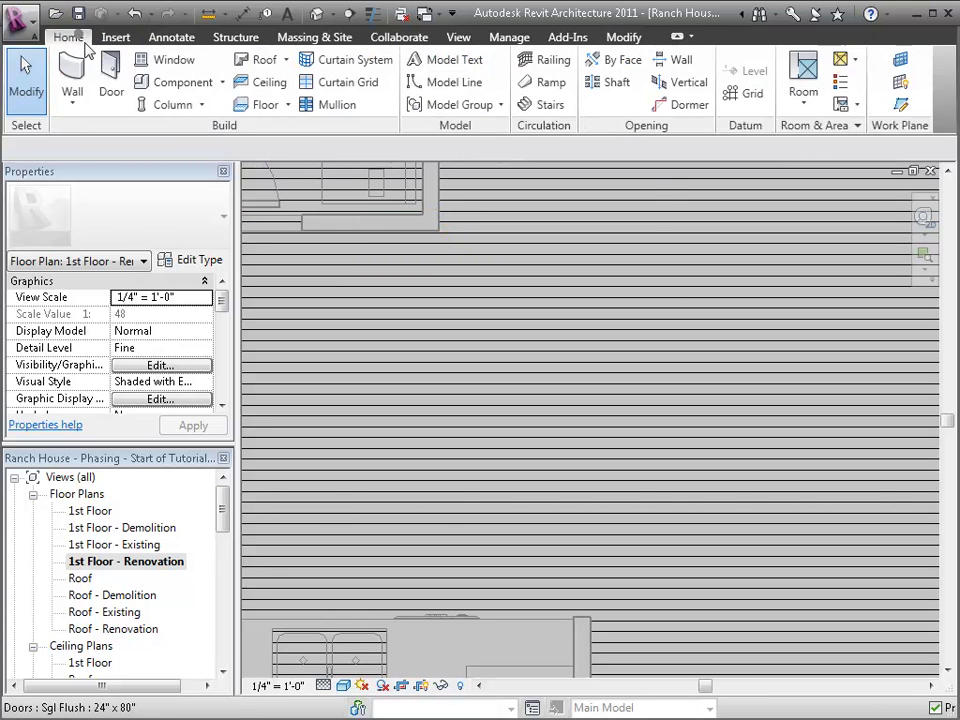
pyautogui.click(212, 82)
pyautogui.click(68, 37)
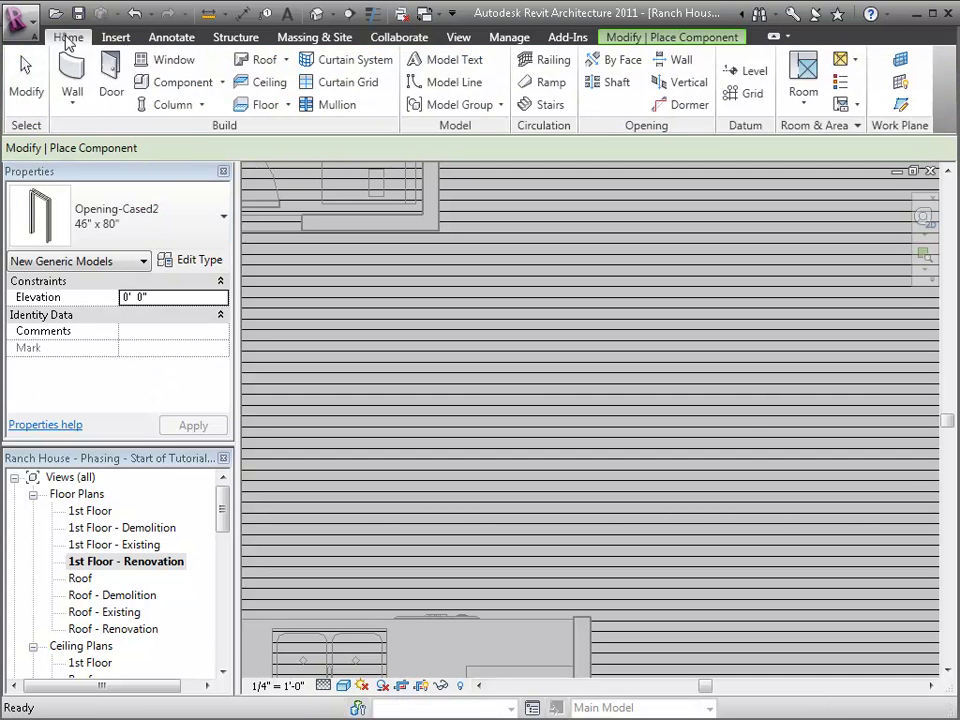
pyautogui.click(71, 104)
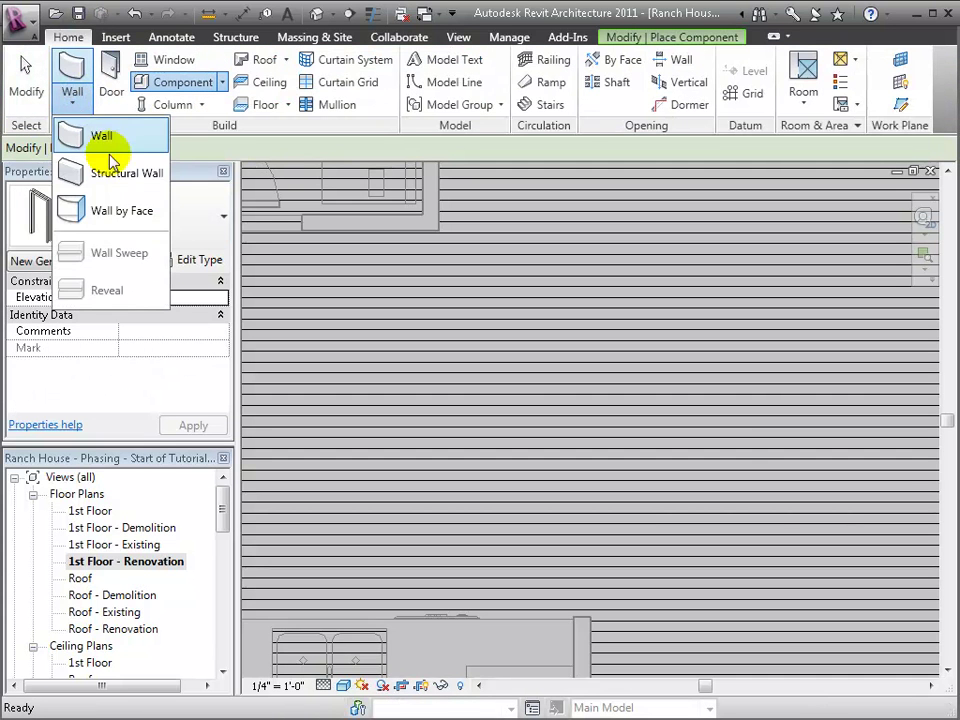
pyautogui.click(102, 137)
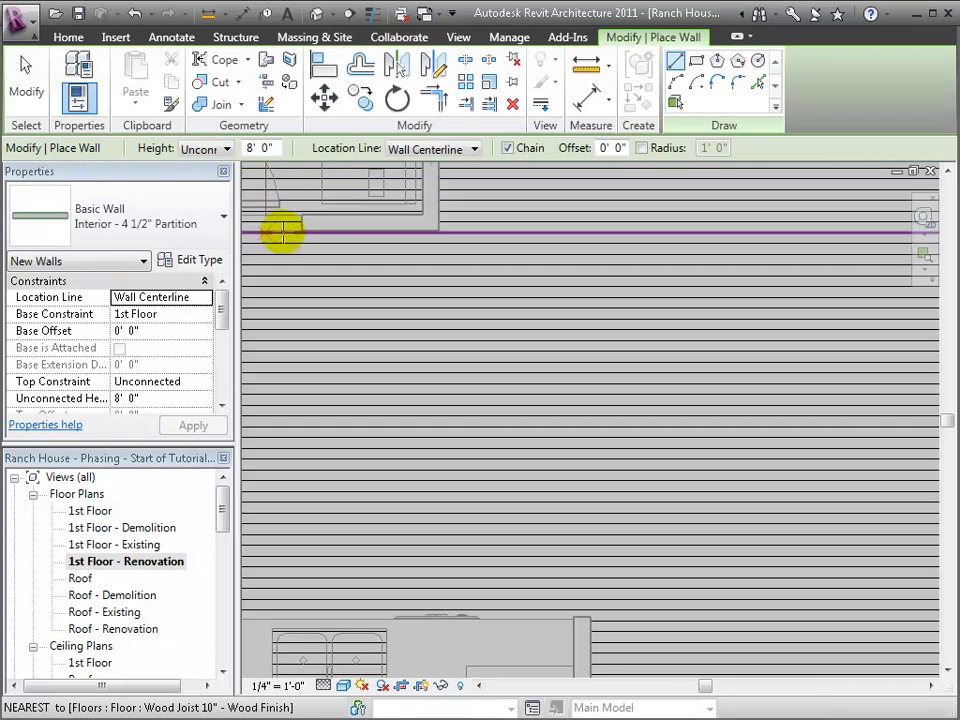
pyautogui.click(431, 220)
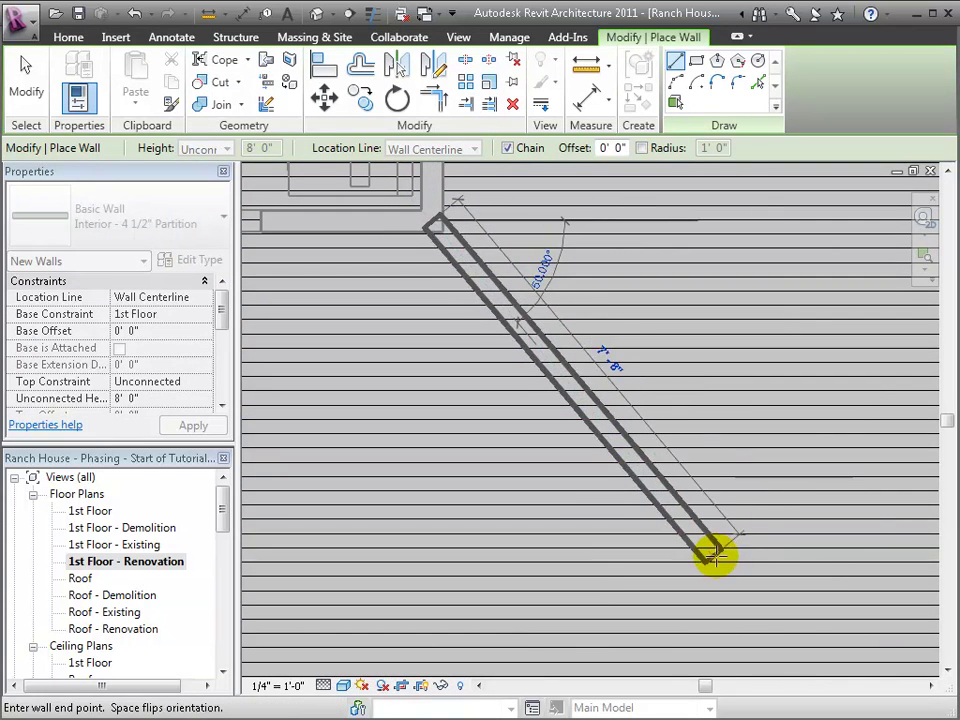
pyautogui.click(743, 529)
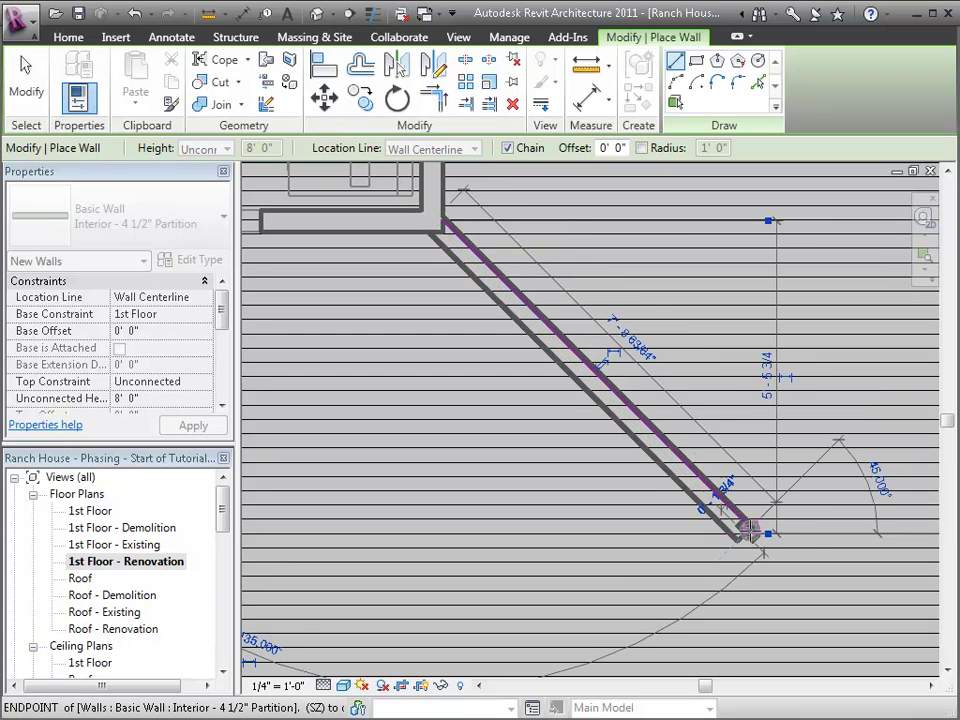
pyautogui.press('Escape')
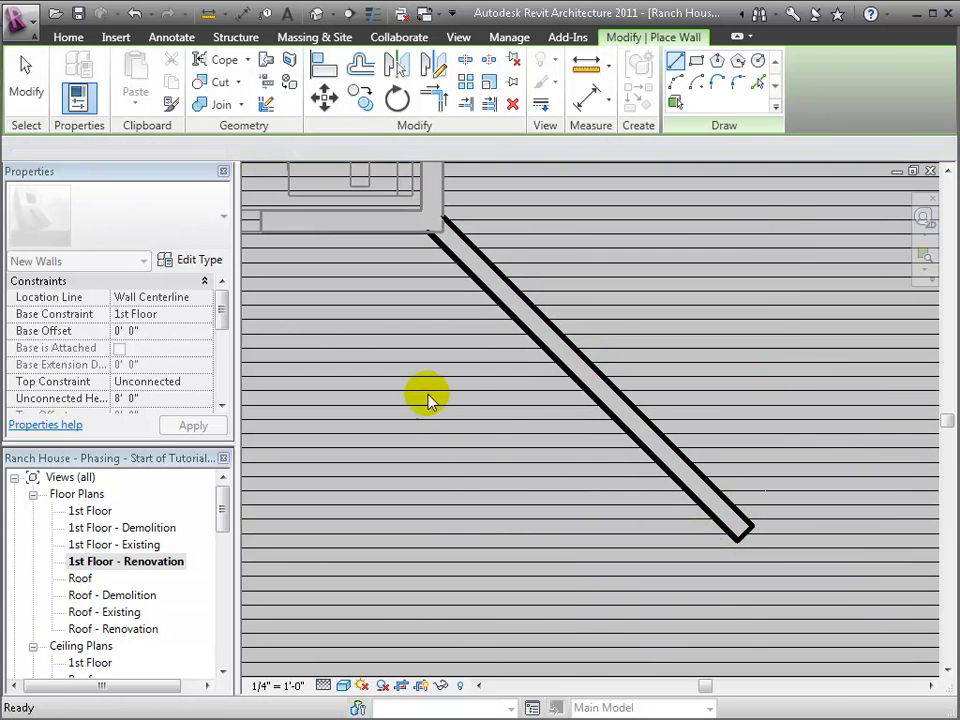
pyautogui.press('Escape')
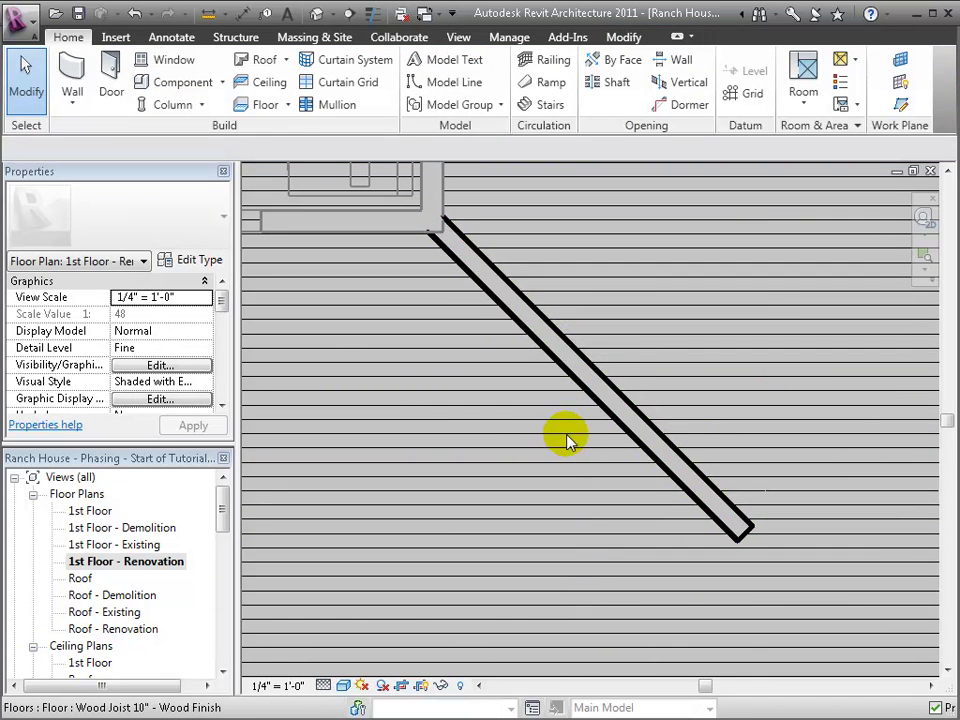
# Step: Set the diagonal wall's Unconnected Height to 3' 4 1/2" and begin a matching wall at its end
pyautogui.click(563, 360)
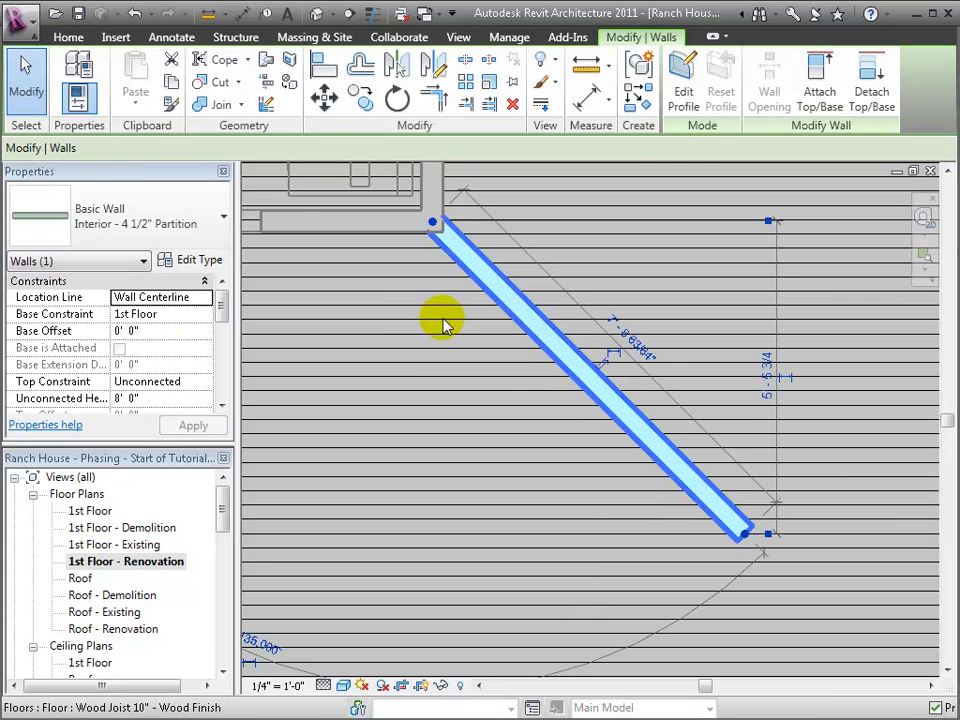
pyautogui.click(180, 397)
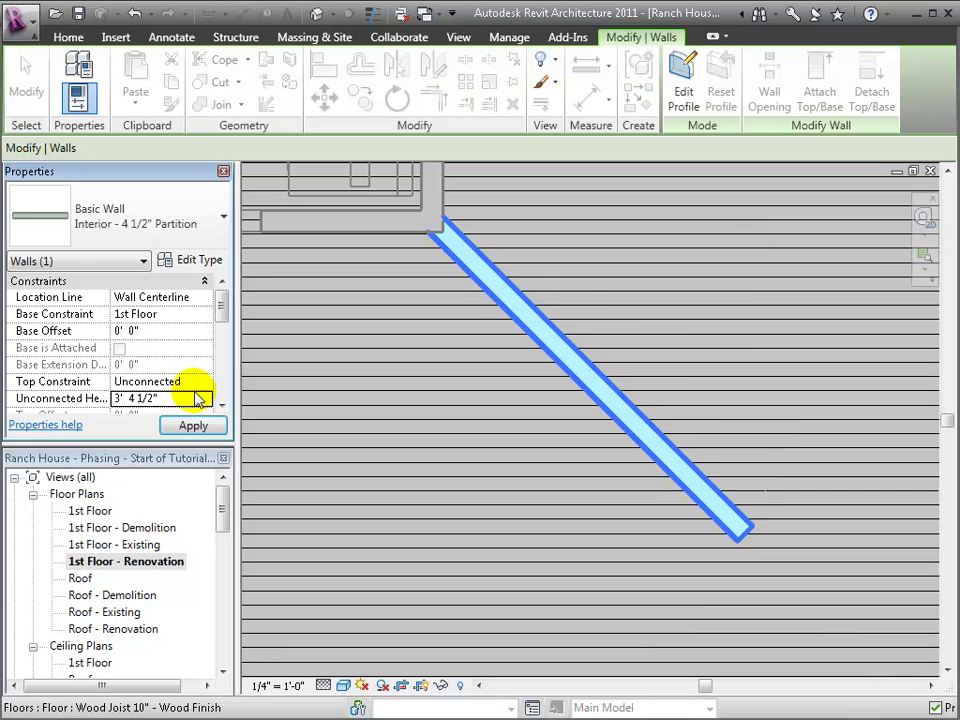
pyautogui.rightClick(619, 412)
pyautogui.click(712, 576)
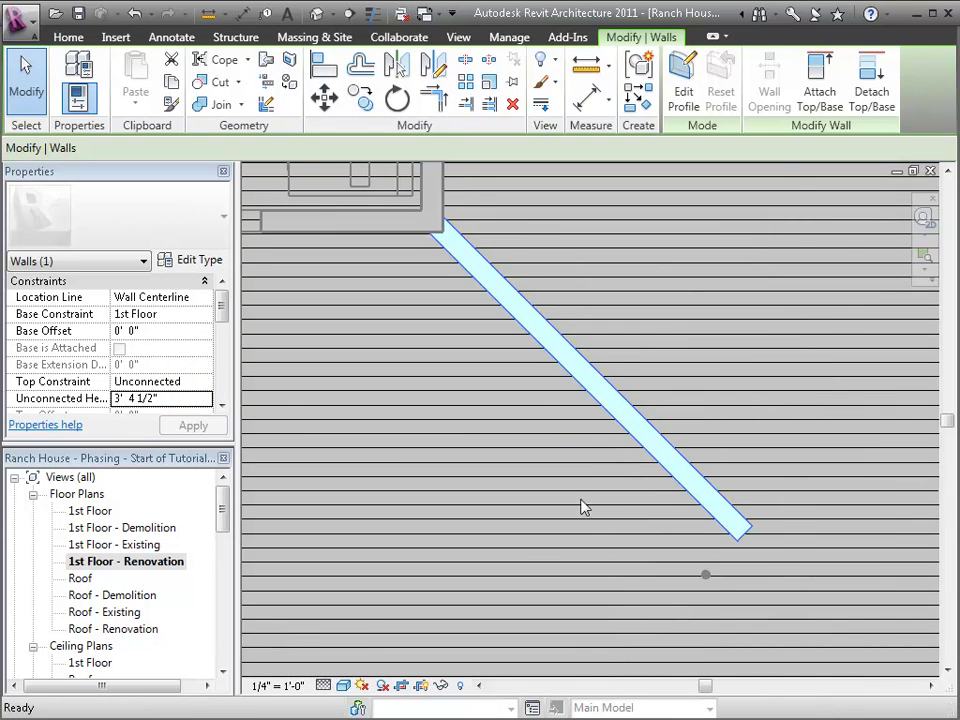
pyautogui.moveTo(608, 392); pyautogui.dragTo(585, 189, button='middle')
pyautogui.click(585, 189)
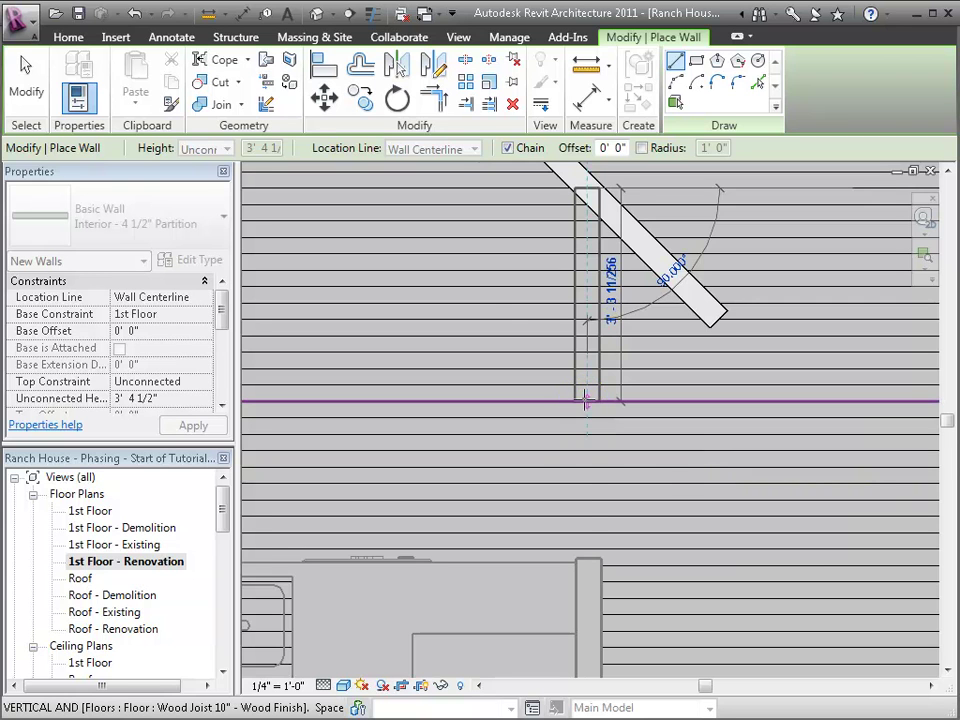
# Step: Finish the short vertical bar wall and align its face with the cabinet edge
pyautogui.click(586, 398)
pyautogui.press('Escape')
pyautogui.press('Escape')
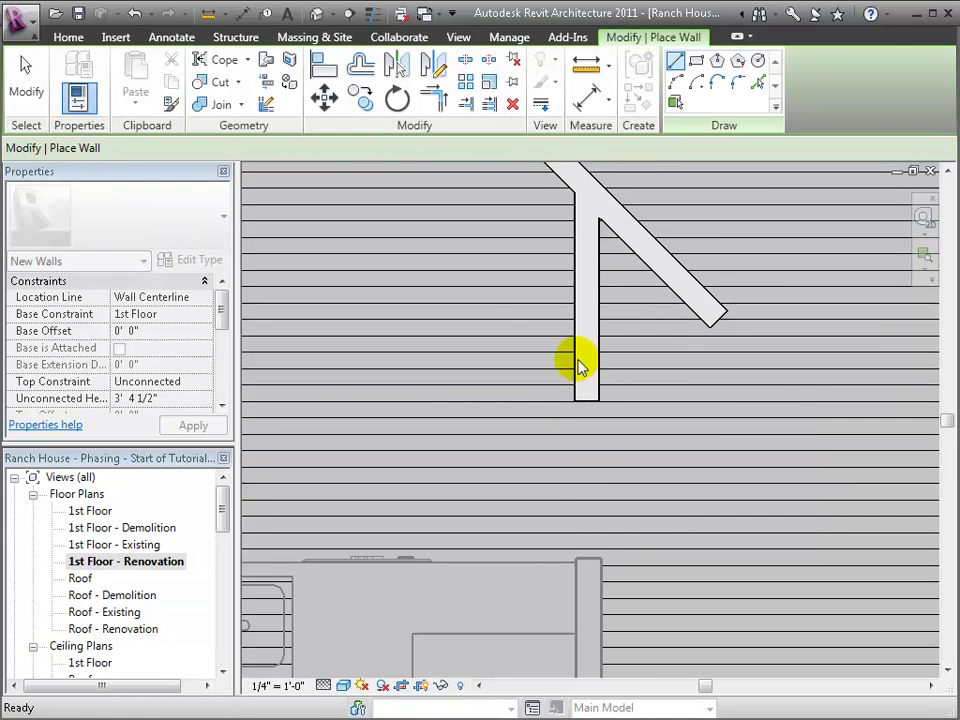
pyautogui.click(574, 366)
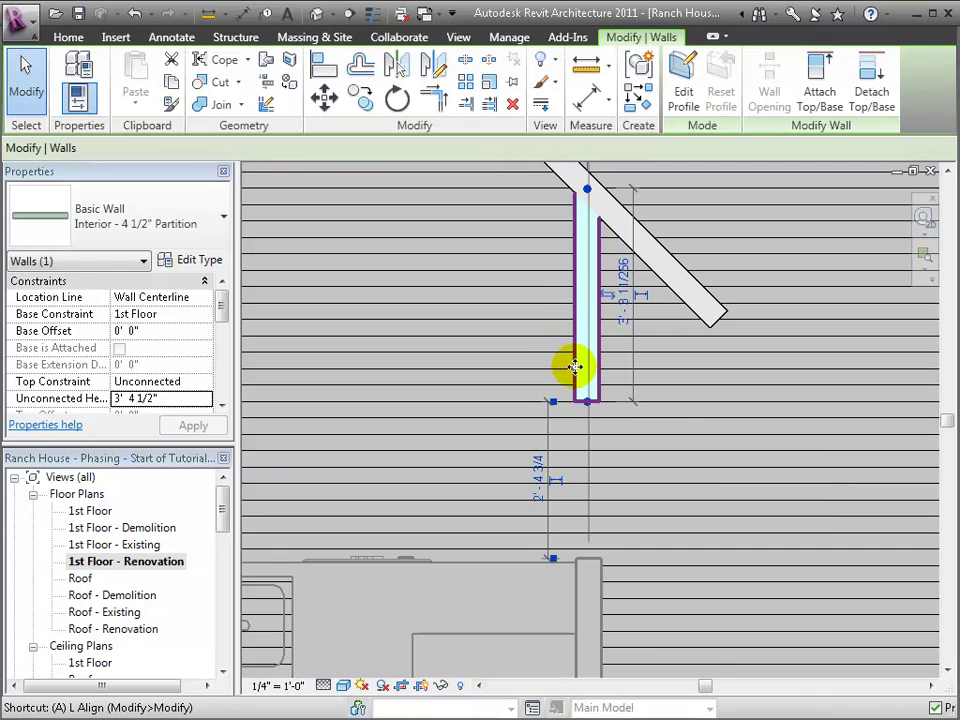
pyautogui.press('l')
pyautogui.click(578, 600)
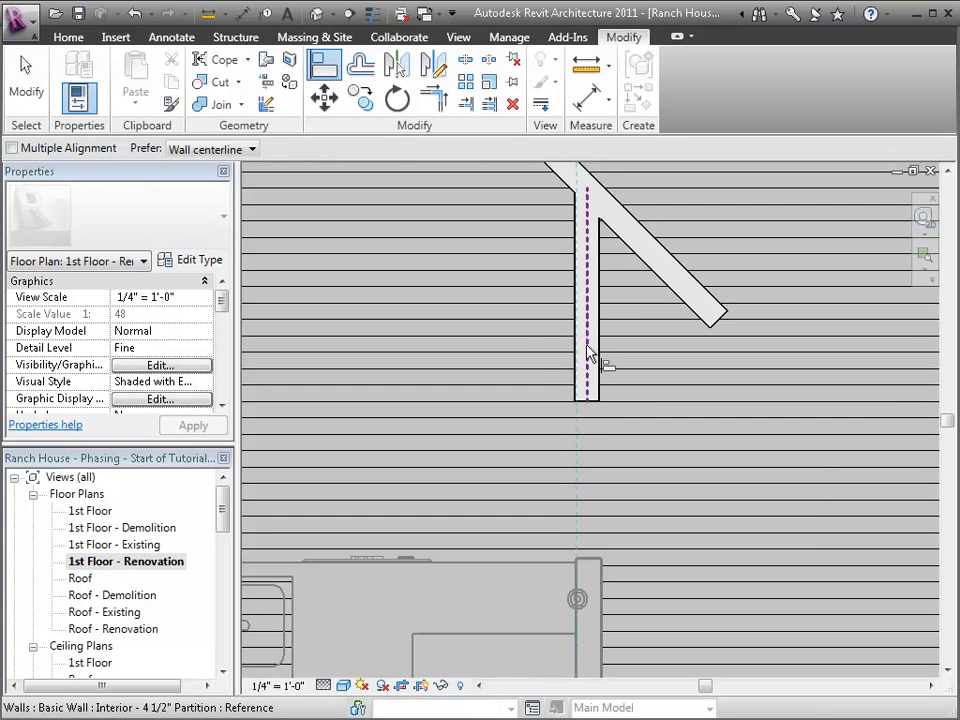
pyautogui.click(577, 340)
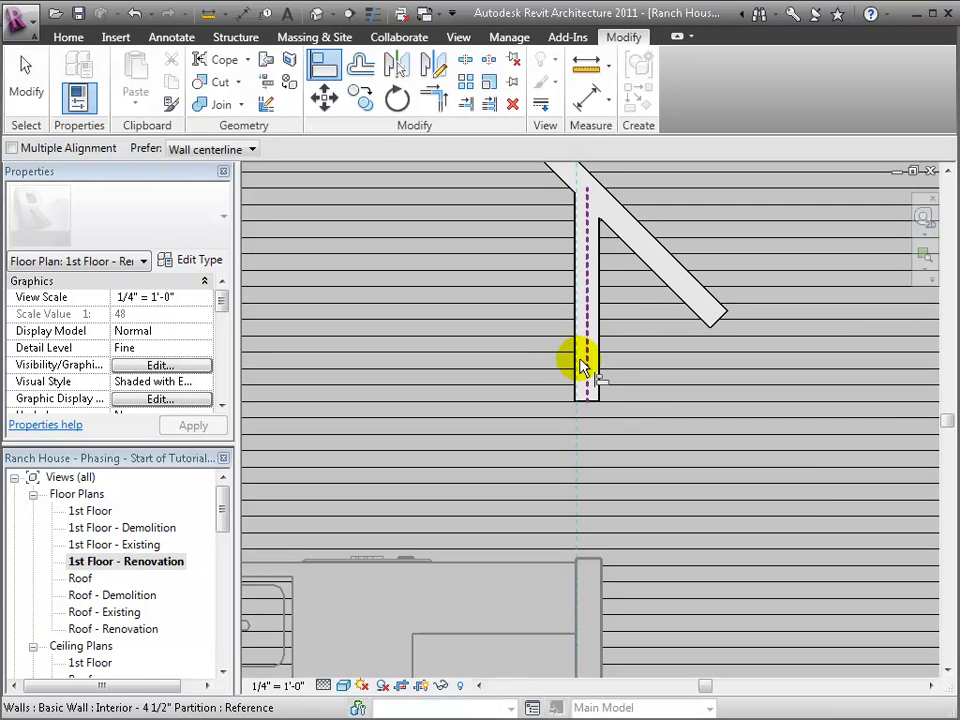
pyautogui.click(576, 368)
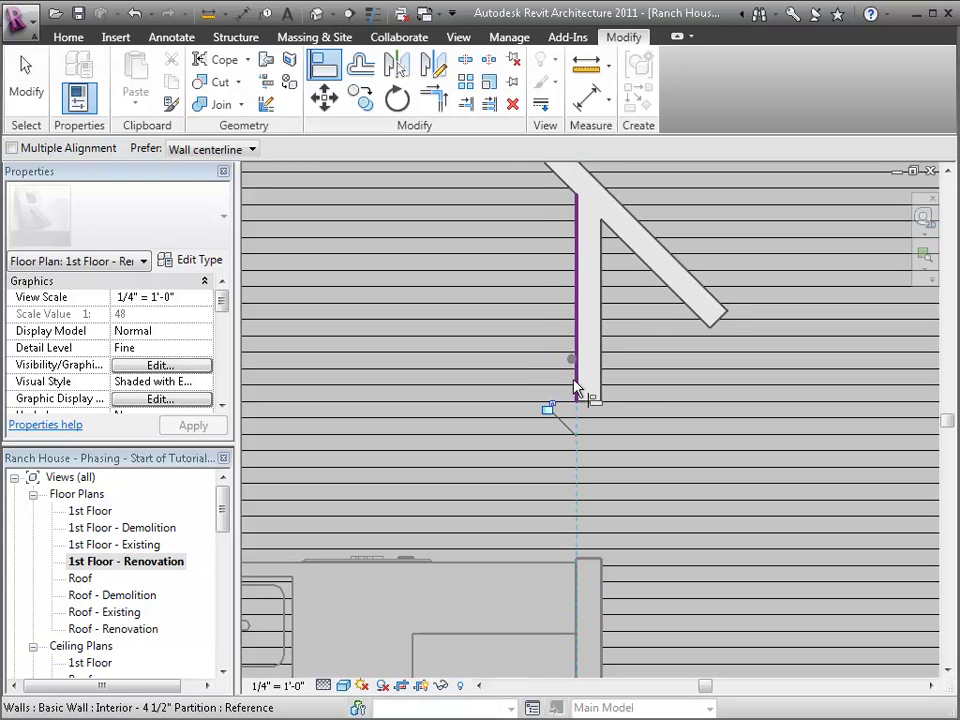
pyautogui.press('Escape')
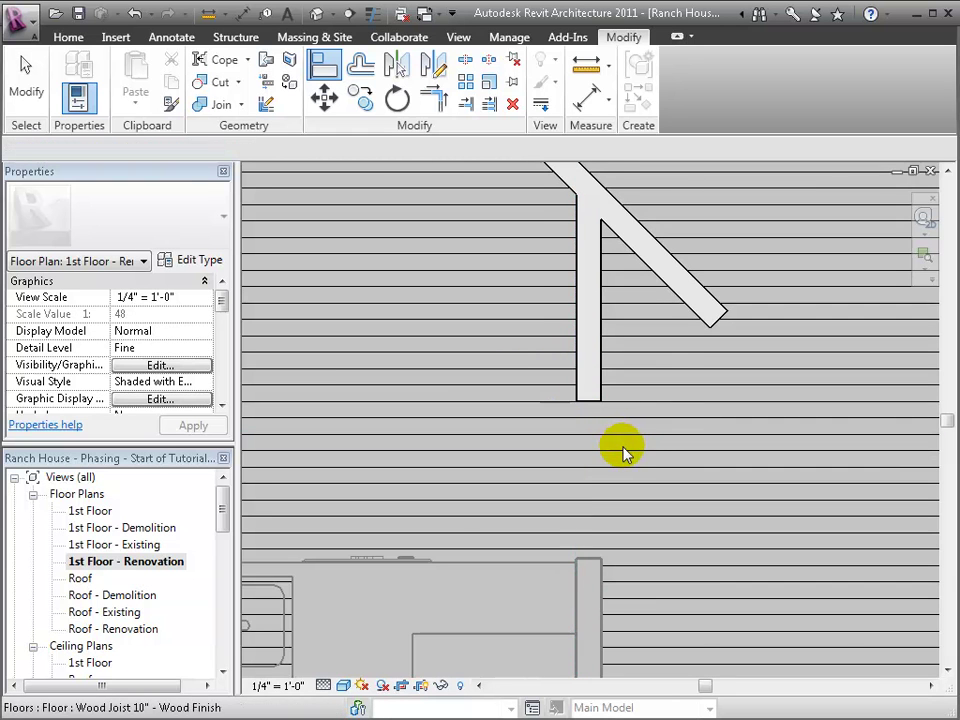
pyautogui.press('Escape')
# Step: Join the diagonal and vertical bar walls into a clean corner with TR (Trim/Extend to Corner)
pyautogui.scroll(-1, 619, 450)
pyautogui.moveTo(619, 461); pyautogui.dragTo(641, 549, button='middle')
pyautogui.press('t')
pyautogui.press('r')
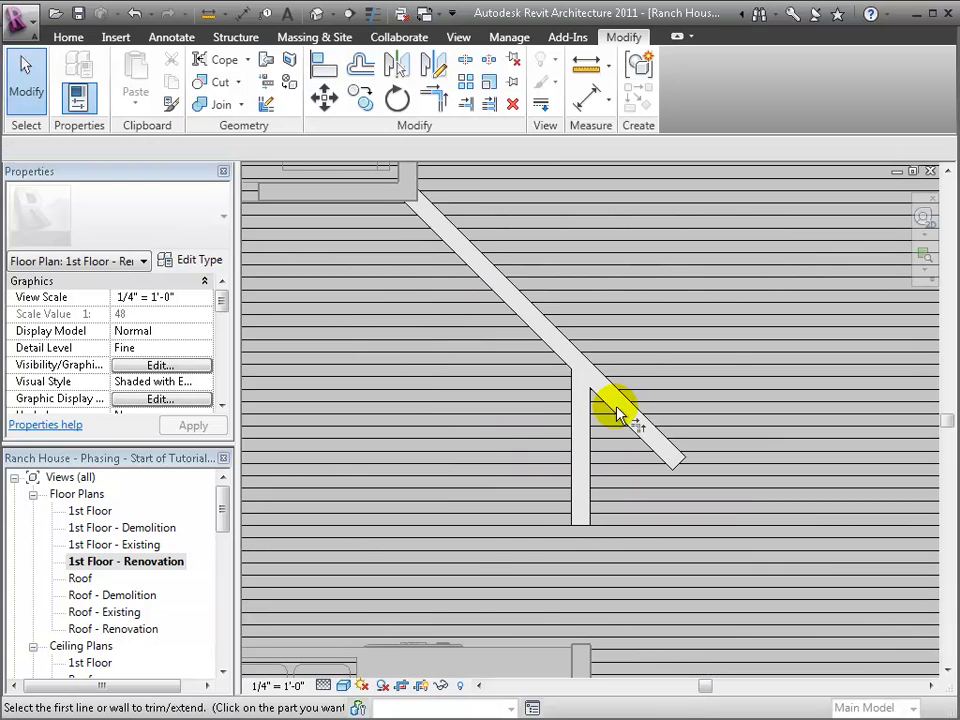
pyautogui.click(540, 333)
pyautogui.click(577, 424)
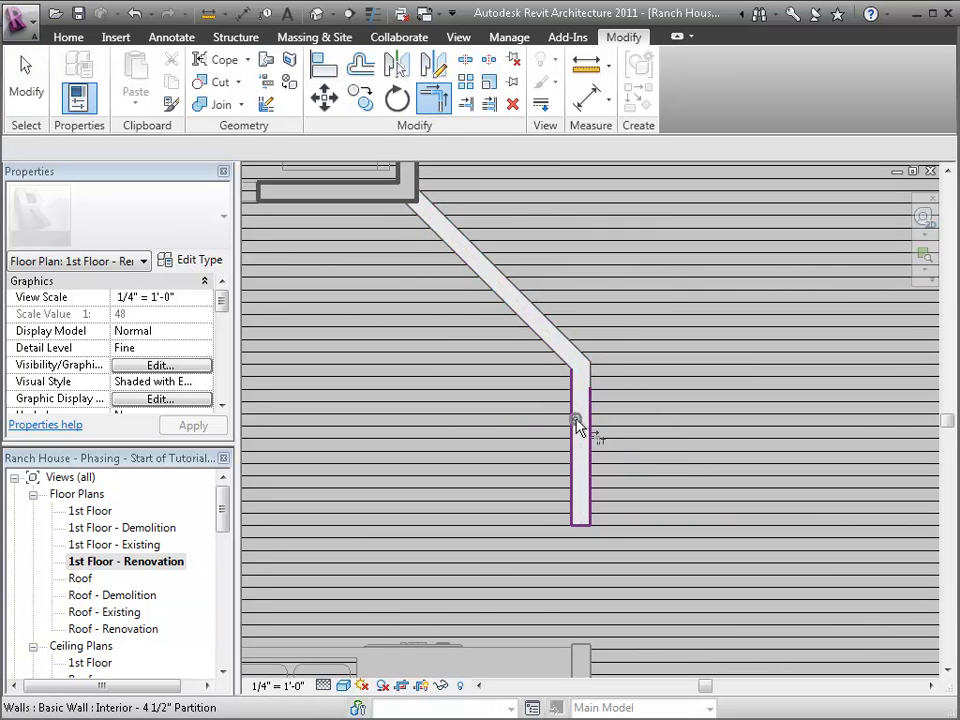
pyautogui.press('Escape')
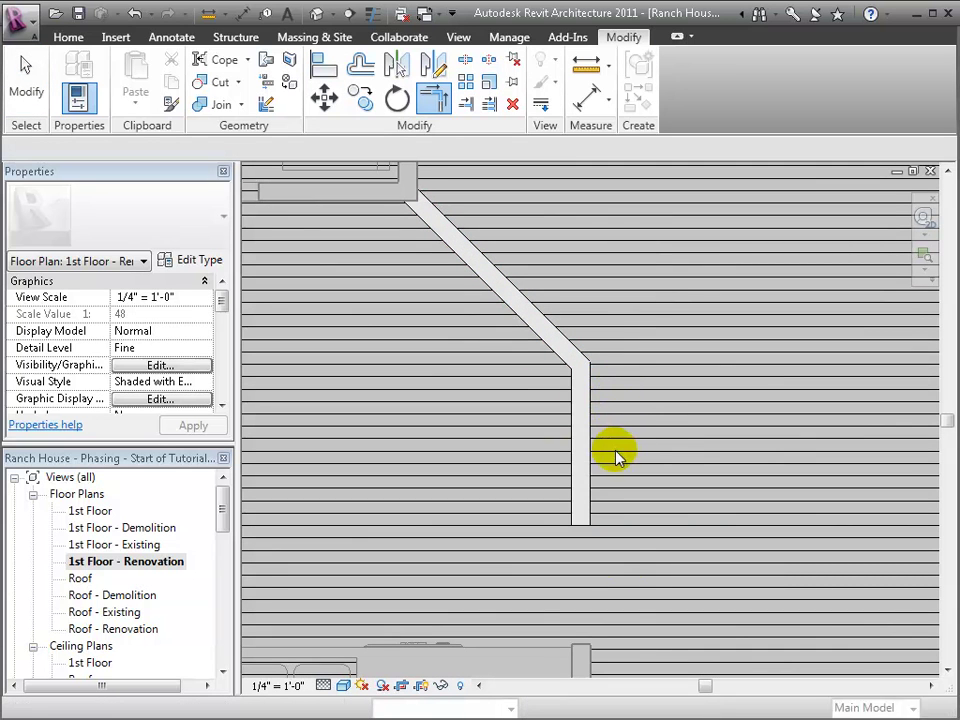
pyautogui.scroll(-2, 615, 512)
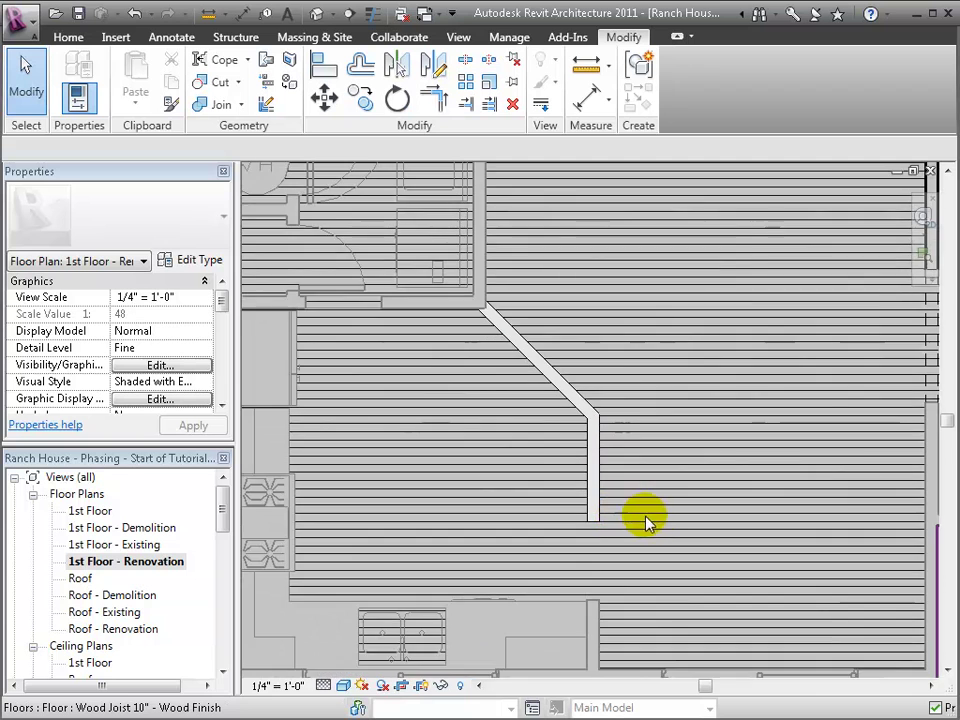
pyautogui.moveTo(645, 519); pyautogui.dragTo(662, 447, button='middle')
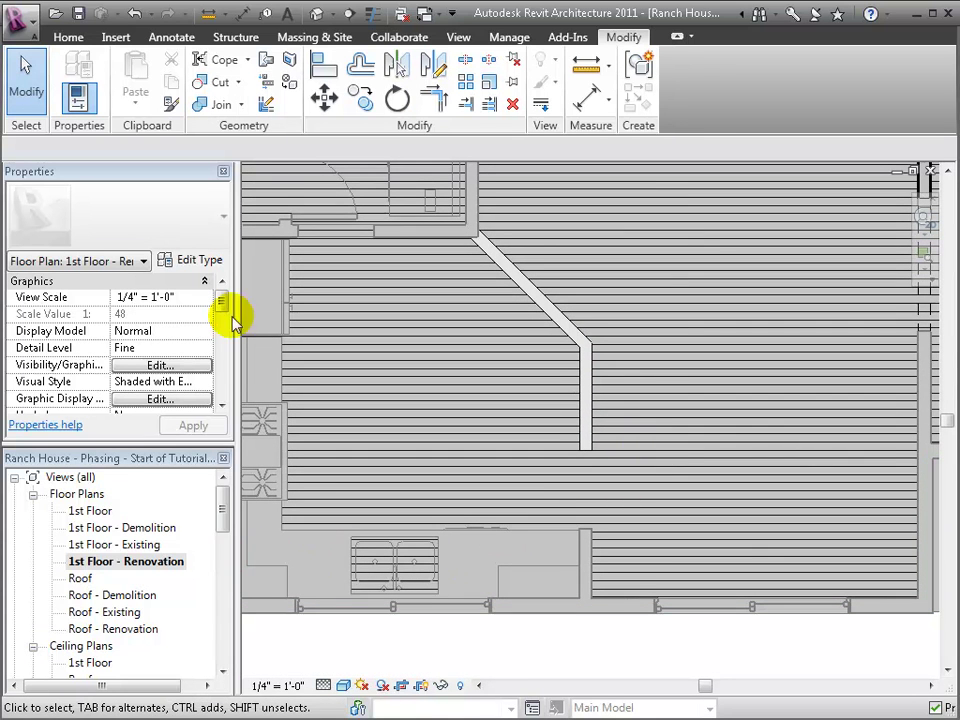
pyautogui.click(316, 13)
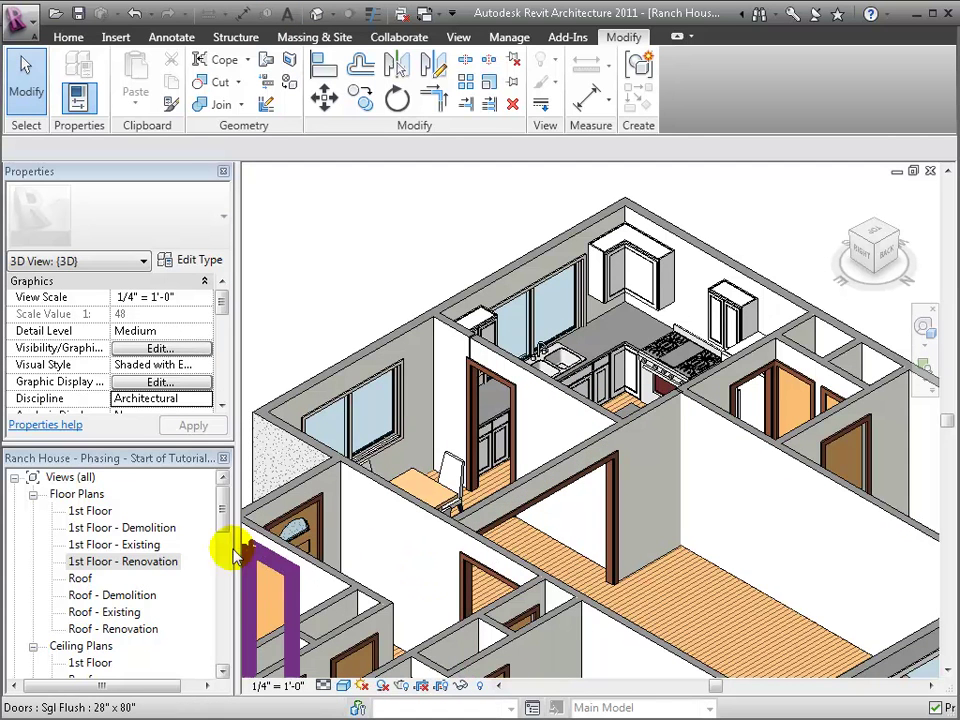
pyautogui.moveTo(225, 561)
pyautogui.mouseDown()
pyautogui.moveTo(221, 606)
pyautogui.moveTo(221, 540)
pyautogui.mouseUp()
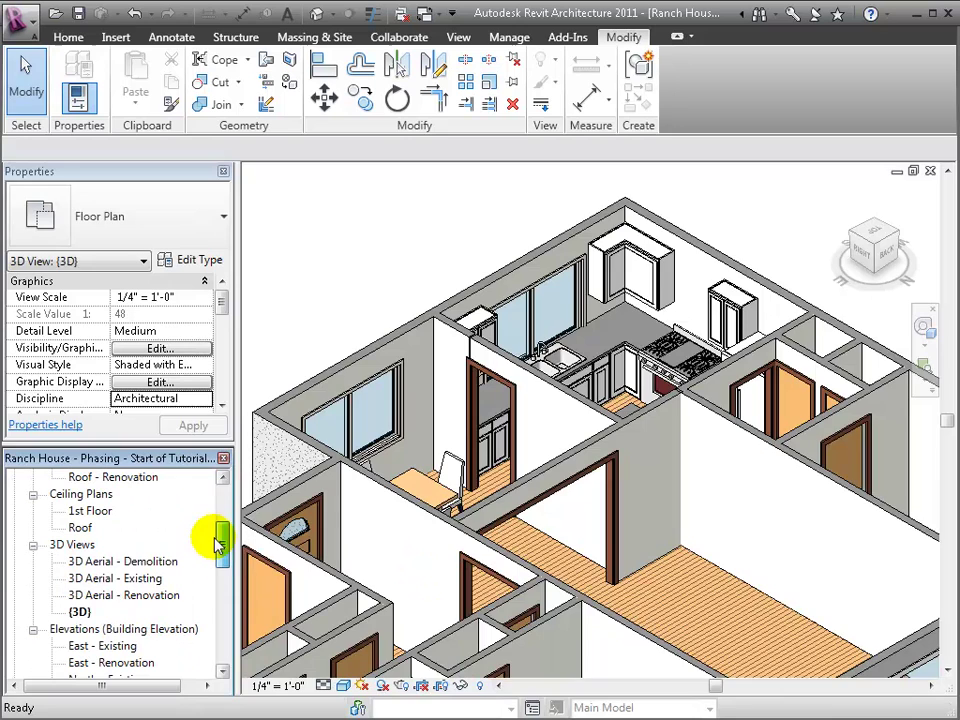
pyautogui.doubleClick(122, 594)
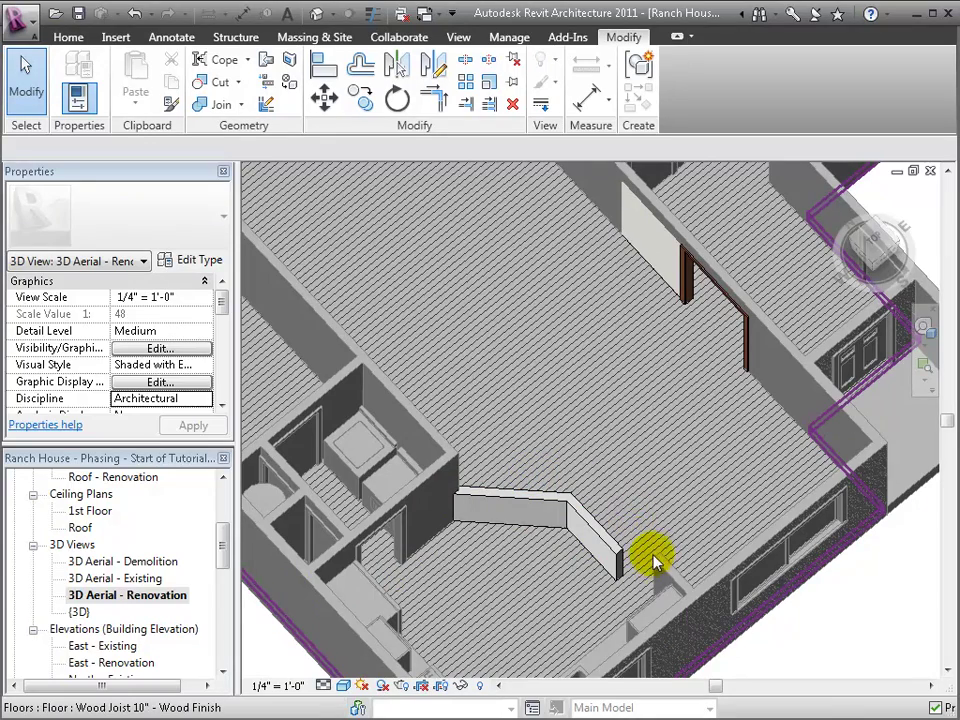
pyautogui.keyDown('shift'); pyautogui.moveTo(670, 502); pyautogui.dragTo(685, 430, button='middle'); pyautogui.keyUp('shift')
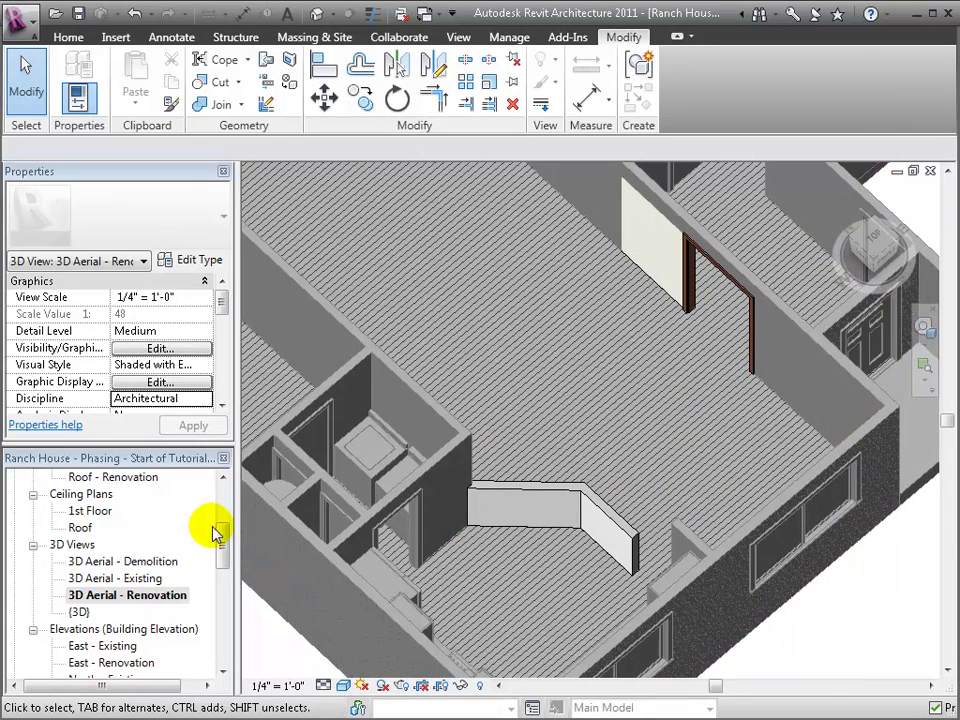
pyautogui.scroll(4, 220, 500)
pyautogui.click(104, 547)
pyautogui.doubleClick(113, 563)
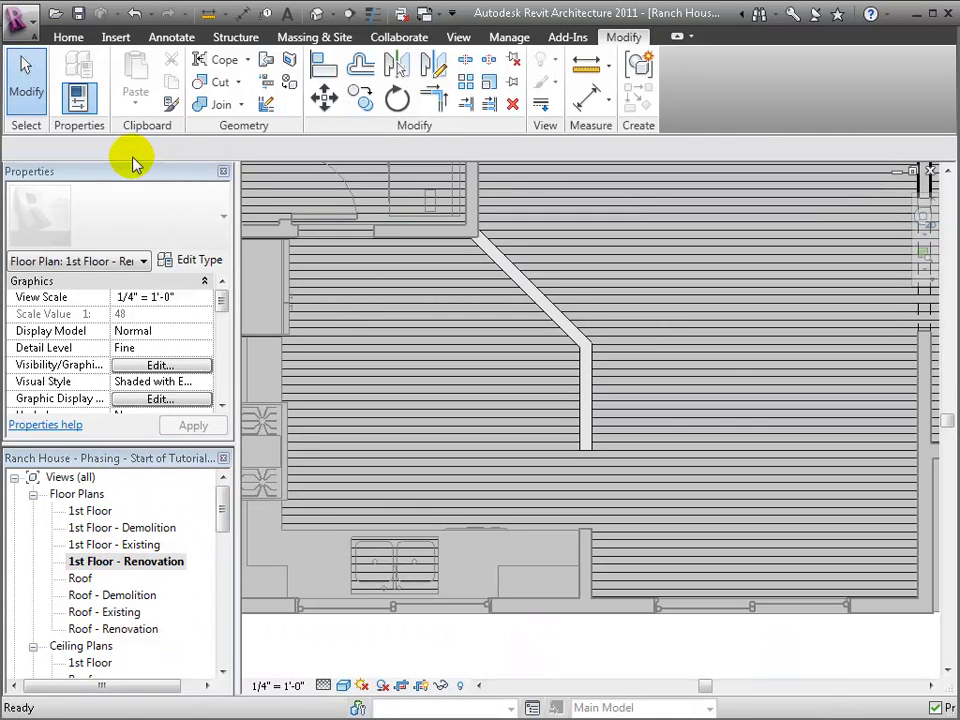
# Step: Place B24 base cabinets against the upper wall and beside the partition wall
pyautogui.click(69, 40)
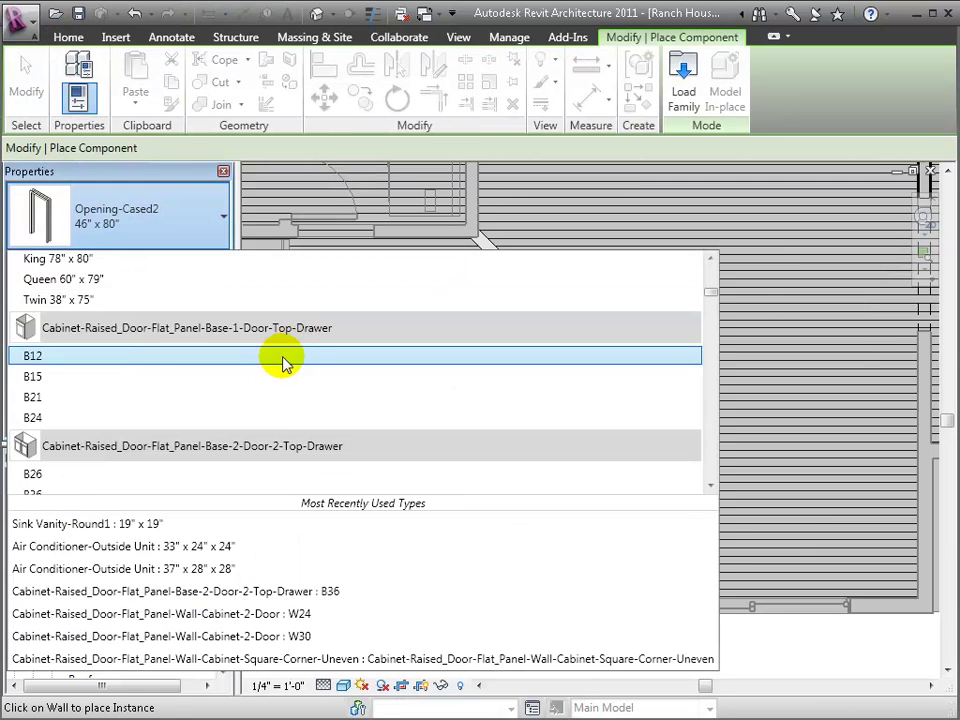
pyautogui.click(218, 222)
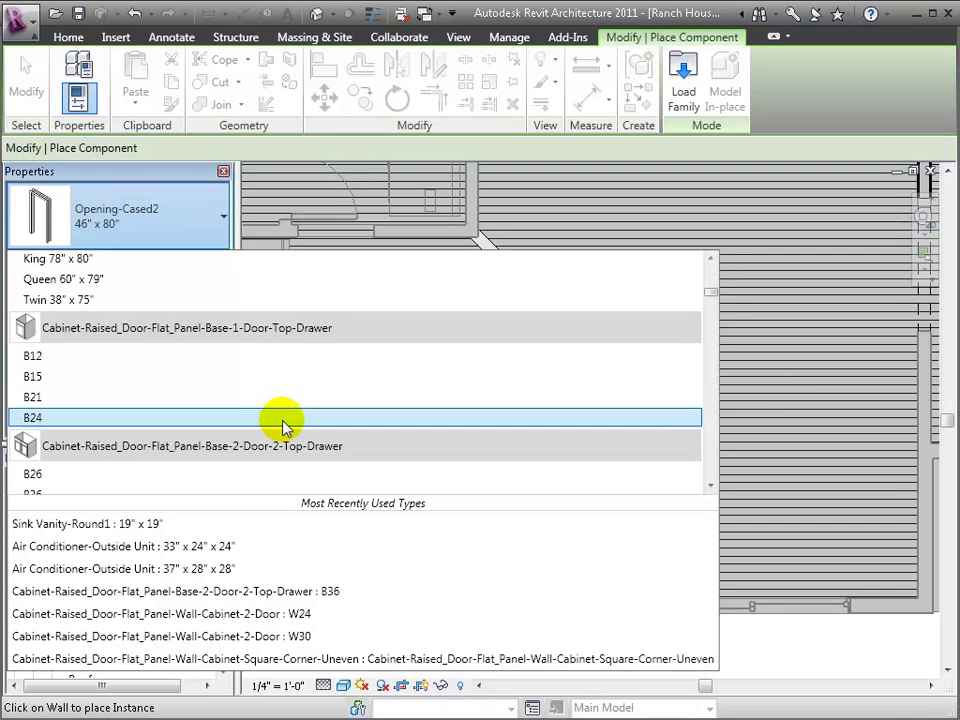
pyautogui.moveTo(282, 428)
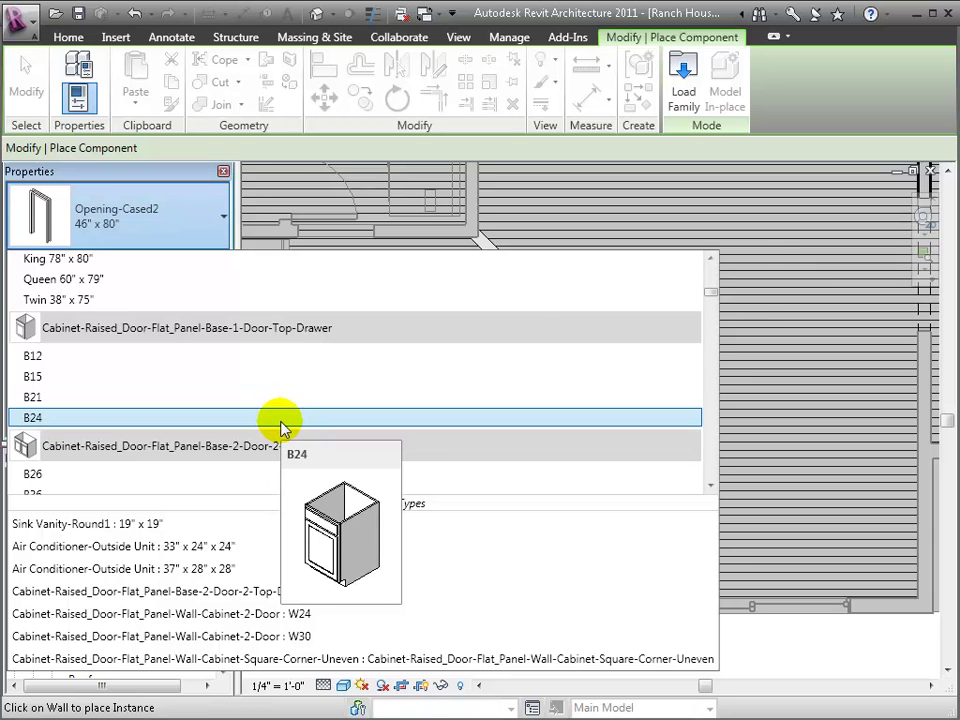
pyautogui.click(281, 426)
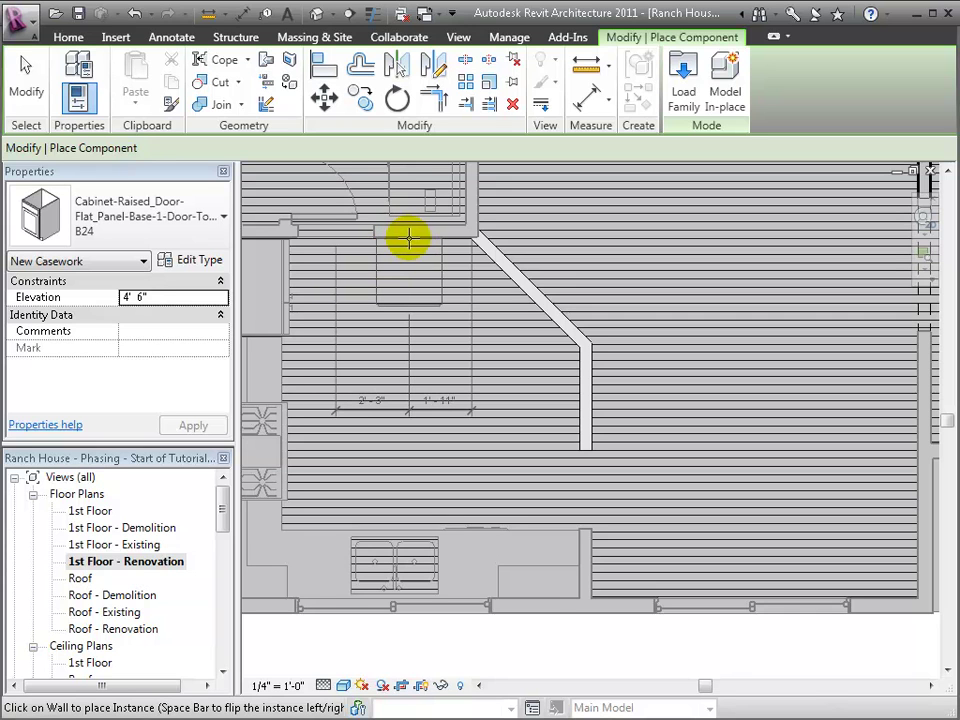
pyautogui.click(408, 238)
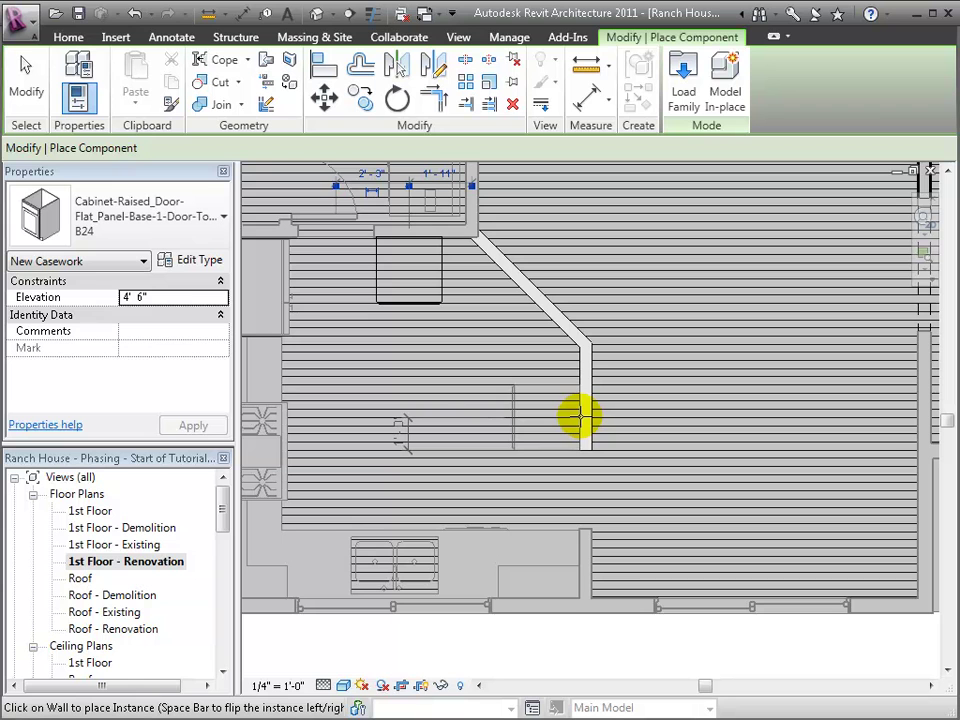
pyautogui.click(580, 416)
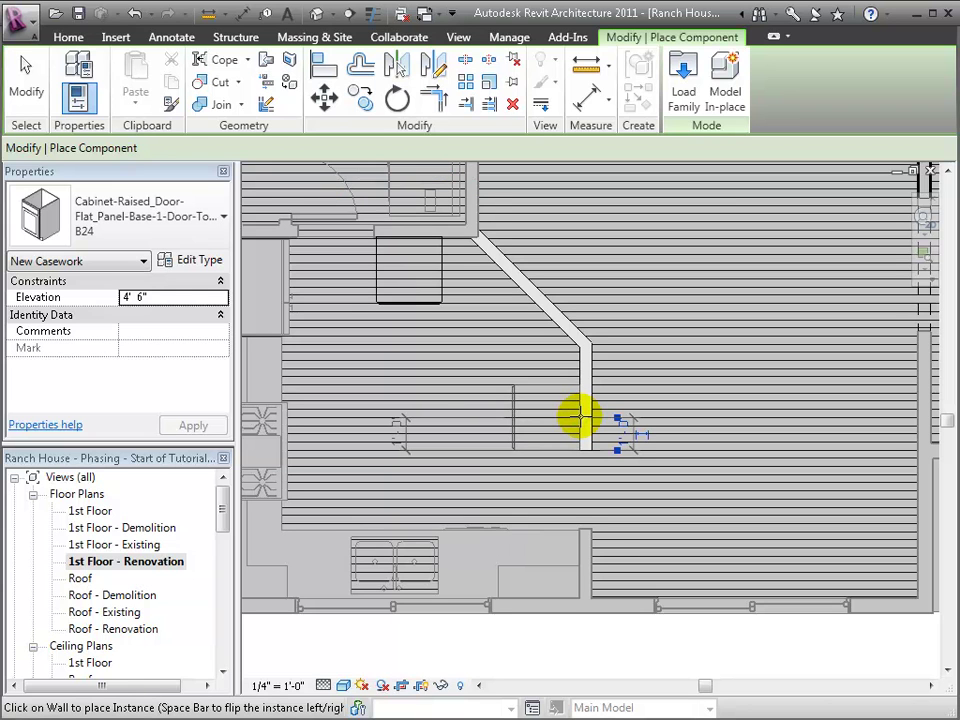
# Step: Switch to the B36 two-door base cabinet type and nudge the cabinet by the partition into alignment
pyautogui.click(213, 220)
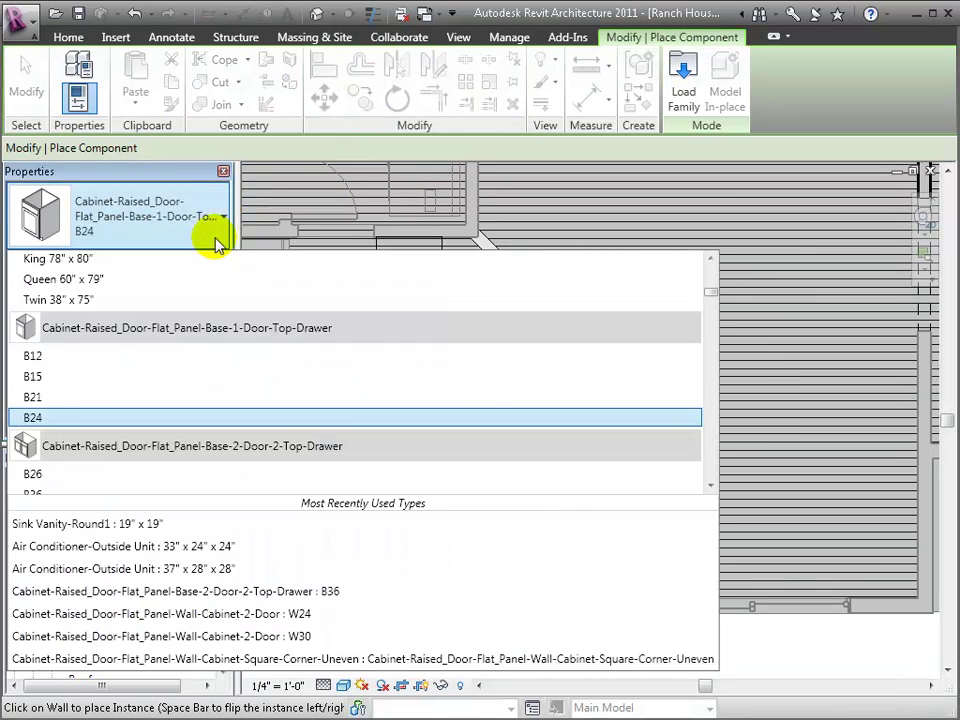
pyautogui.scroll(-1, 156, 396)
pyautogui.click(158, 411)
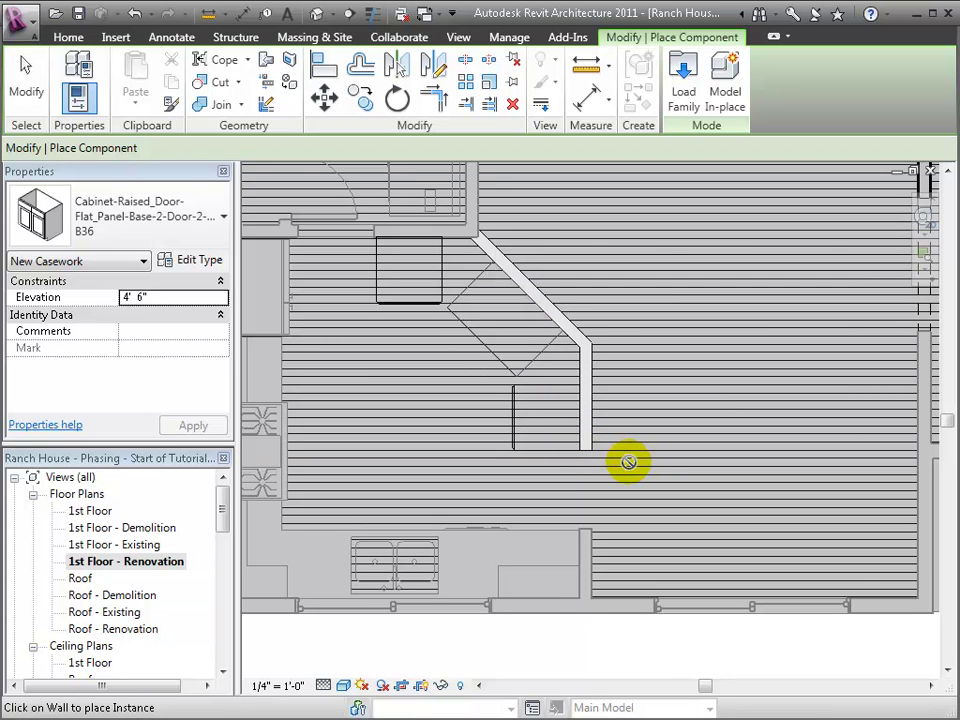
pyautogui.scroll(4, 540, 405)
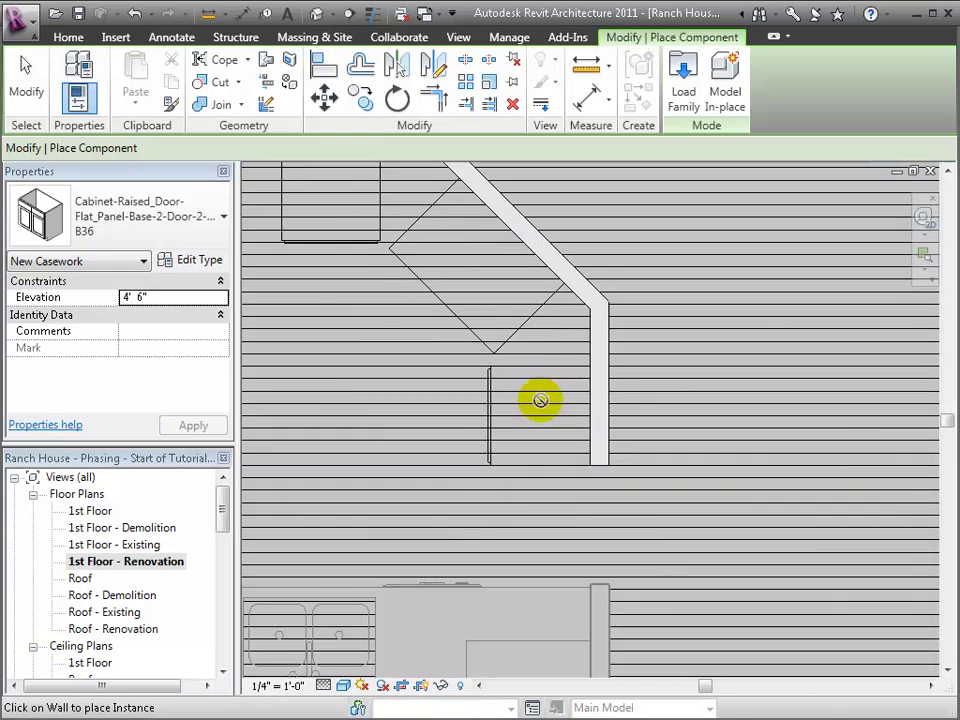
pyautogui.press('Escape')
pyautogui.click(493, 463)
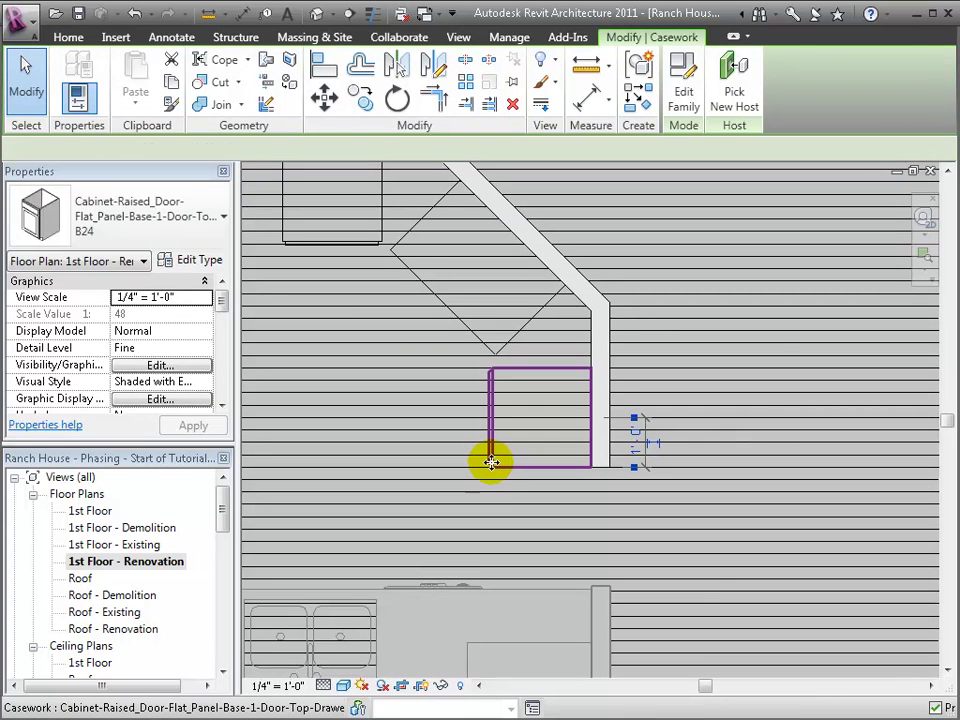
pyautogui.moveTo(491, 462); pyautogui.dragTo(492, 458)
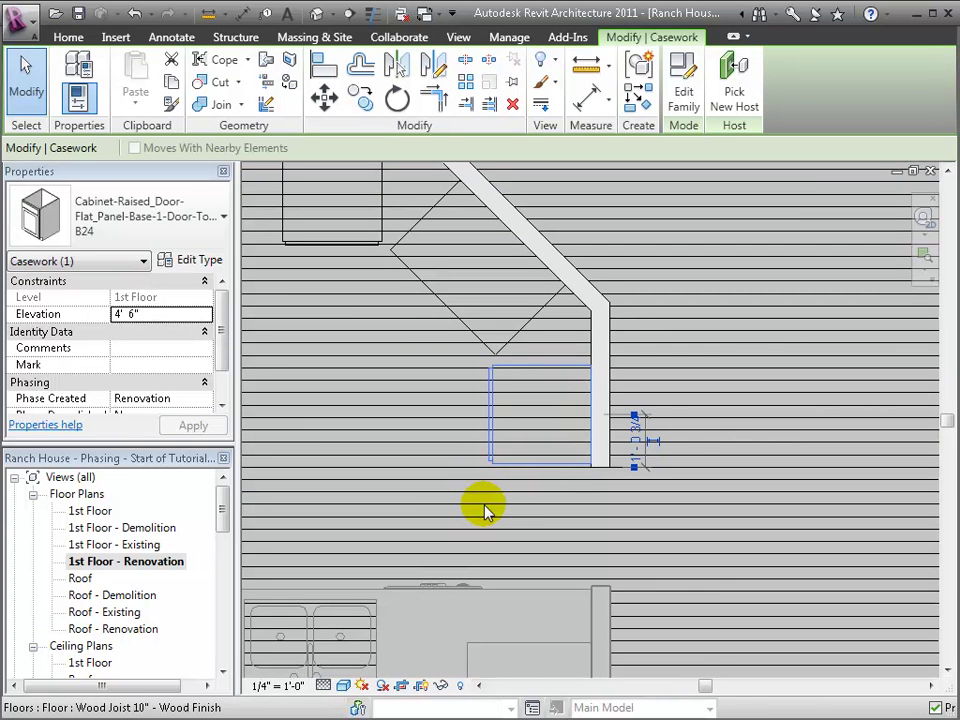
# Step: Create an in-place Casework family named 'Island Counter' and start an Extrusion sketch
pyautogui.click(482, 513)
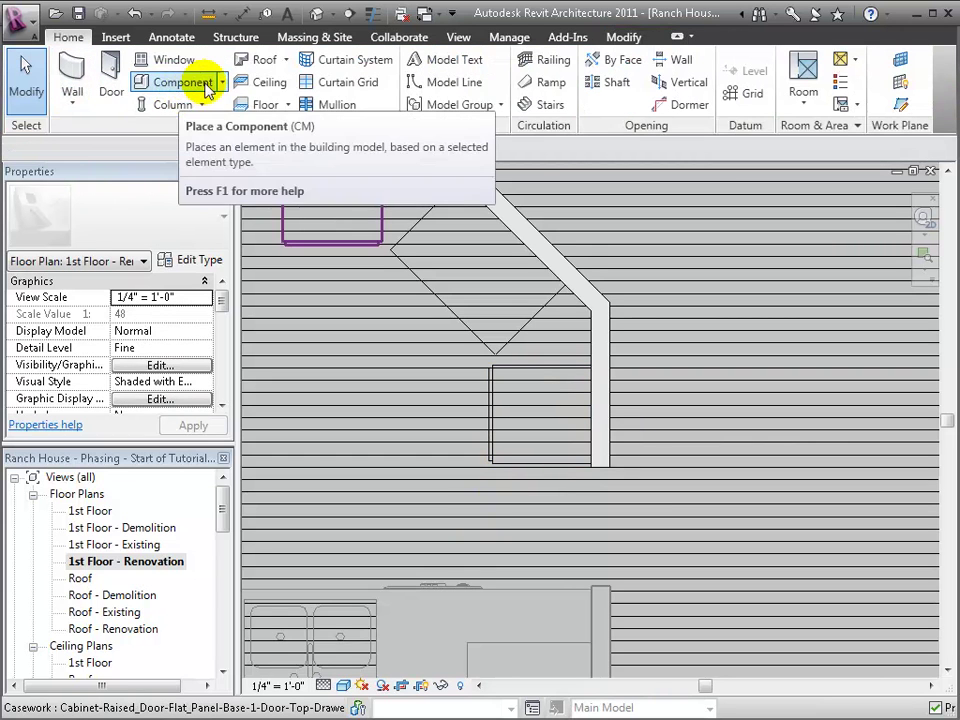
pyautogui.click(222, 82)
pyautogui.click(225, 152)
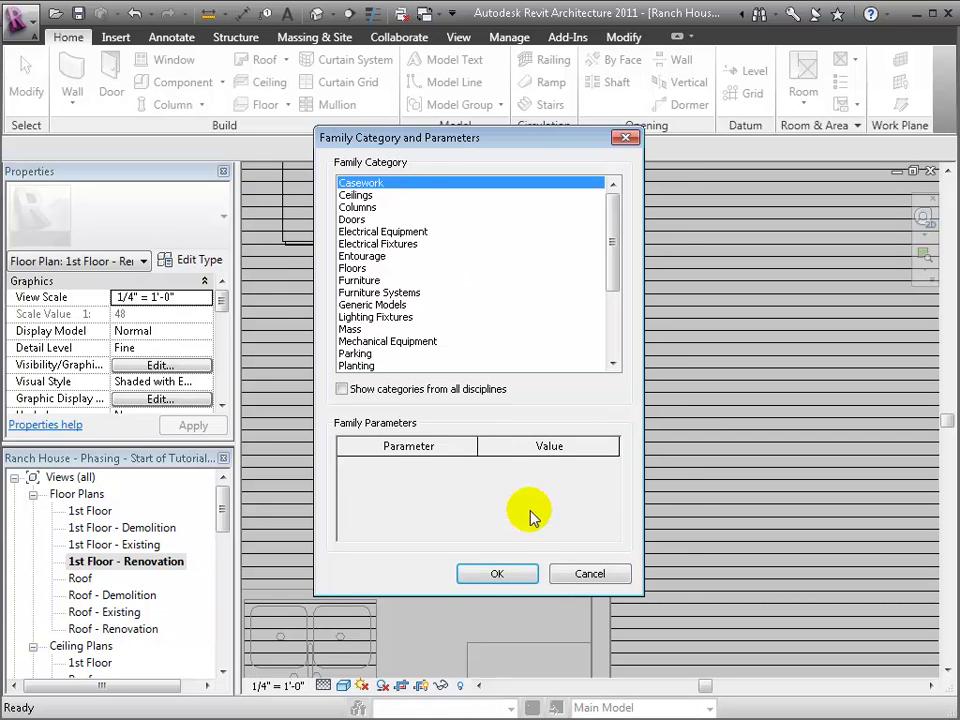
pyautogui.click(493, 575)
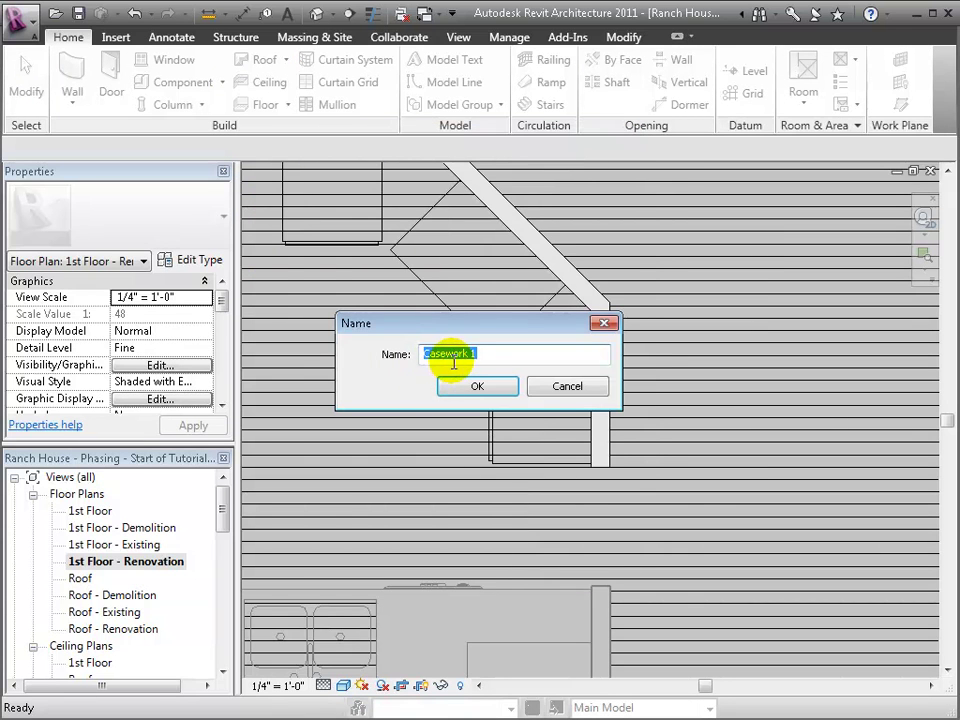
pyautogui.press('Return')
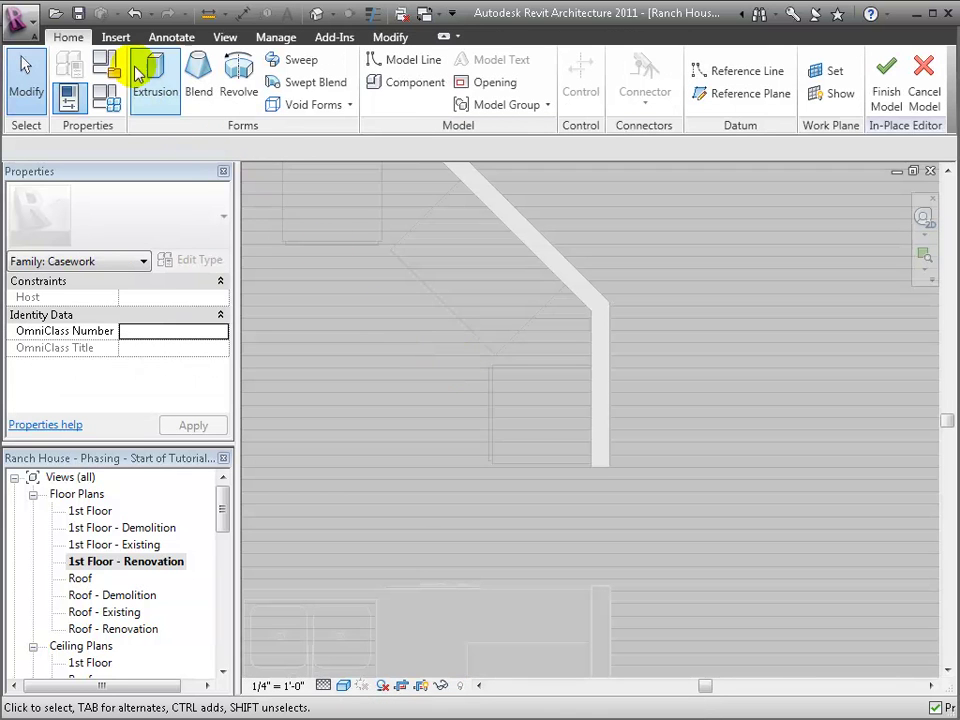
pyautogui.click(150, 88)
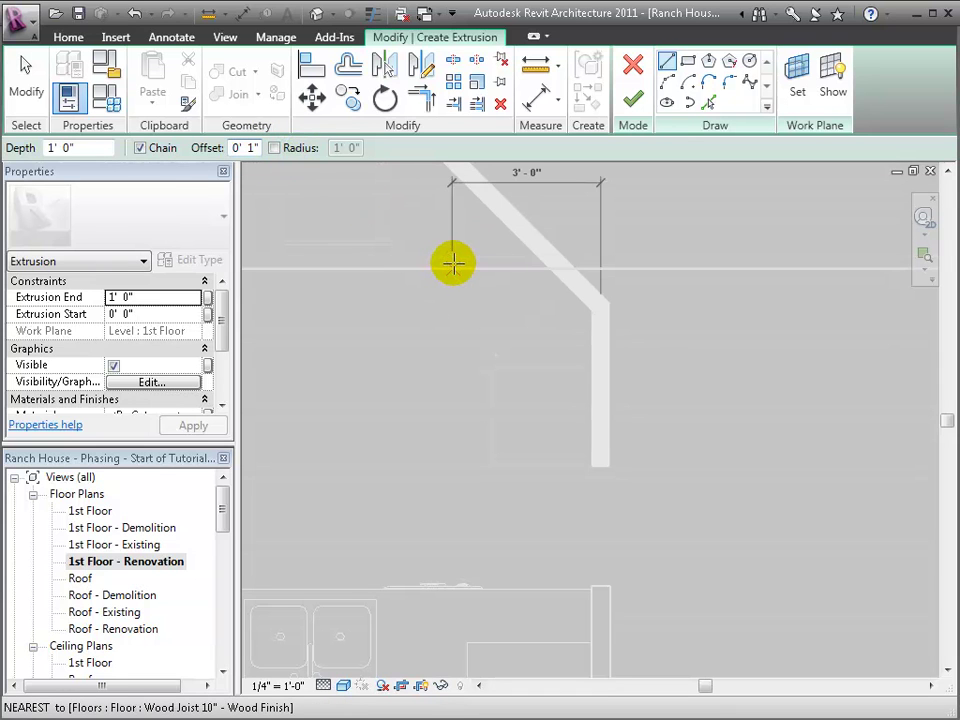
# Step: Pick the cabinet's horizontal and diagonal edges and the wall end into the sketch
pyautogui.click(708, 103)
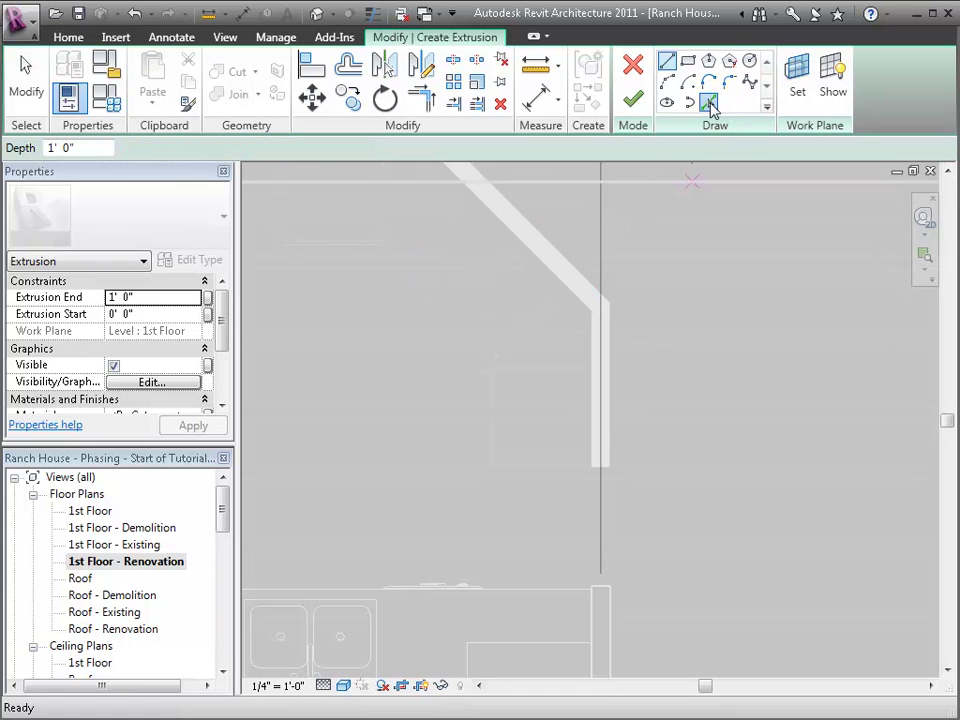
pyautogui.scroll(1, 307, 272)
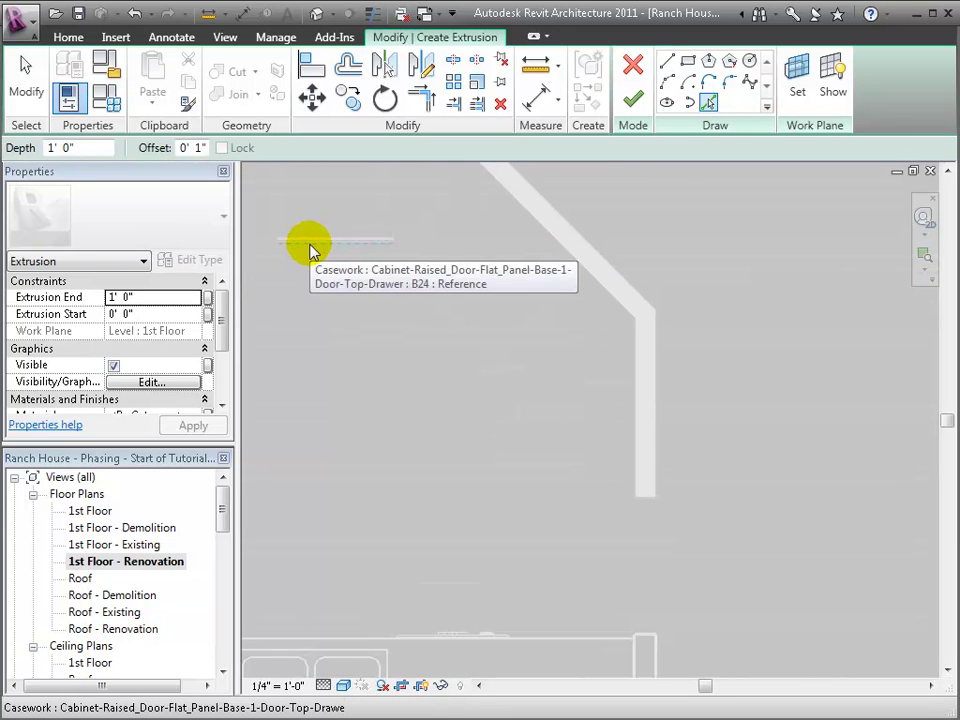
pyautogui.click(310, 246)
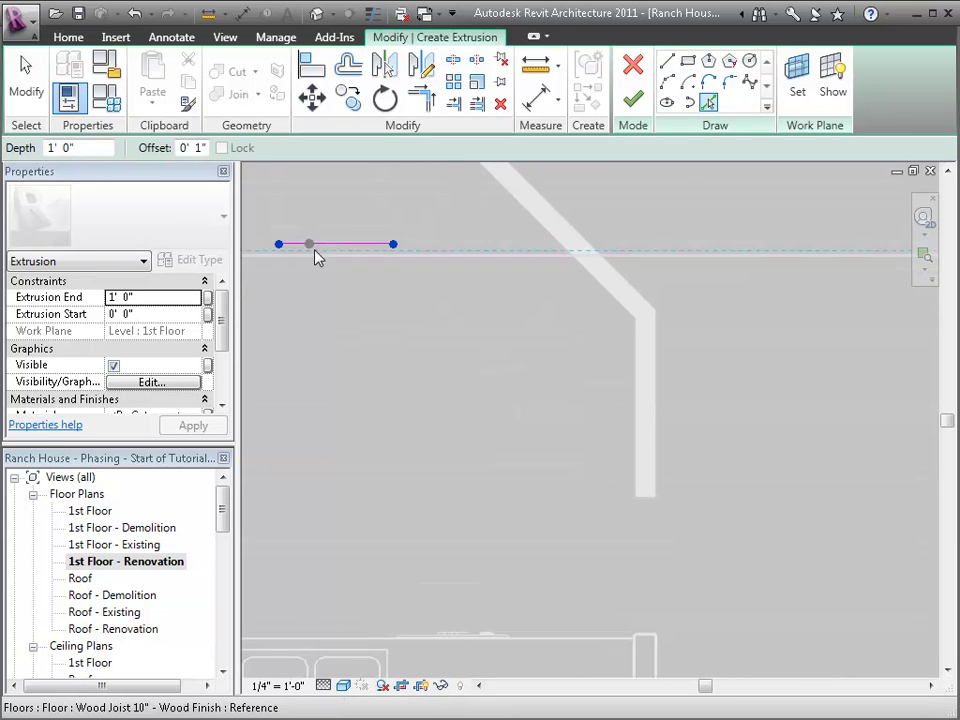
pyautogui.click(428, 282)
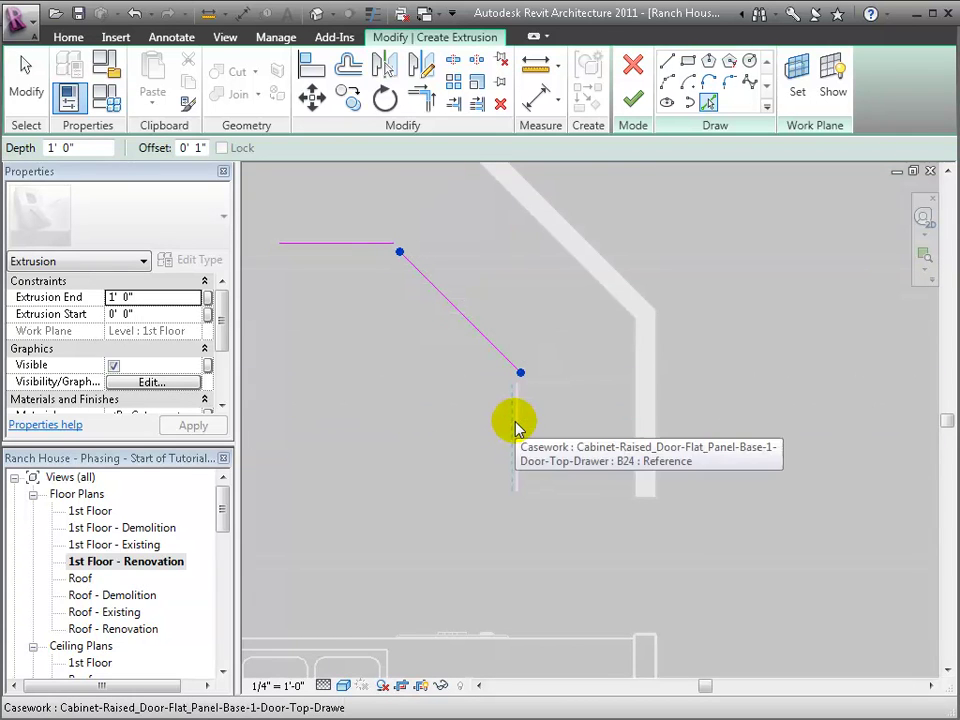
pyautogui.scroll(2, 520, 420)
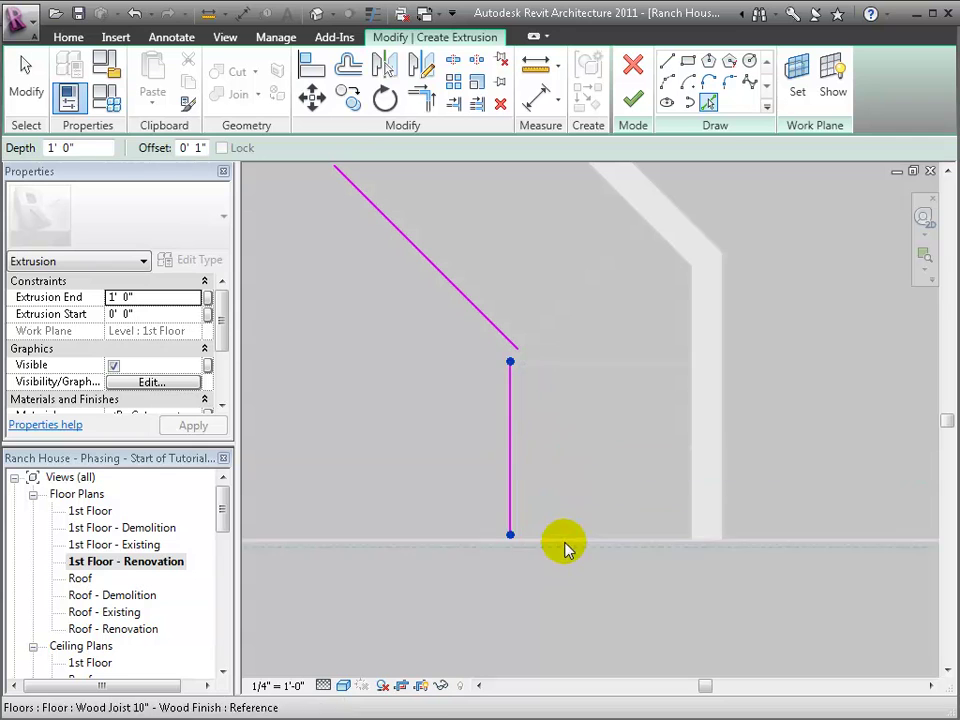
pyautogui.click(707, 547)
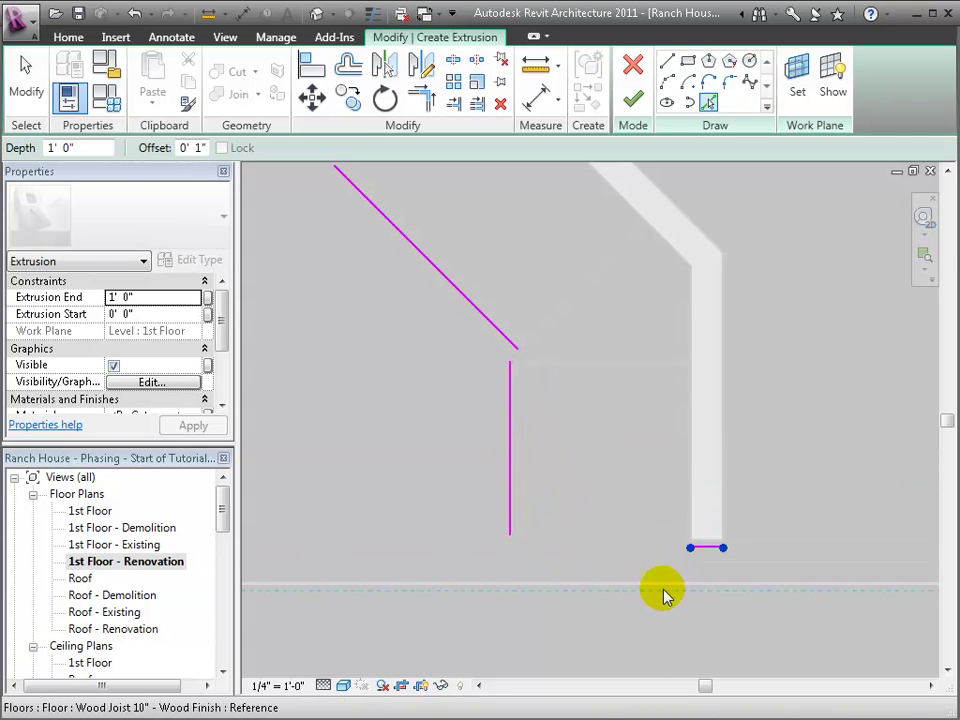
# Step: With a 1-inch offset, trace the bar wall's right, diagonal, vertical and horizontal edges
pyautogui.click(183, 147)
pyautogui.write('1')
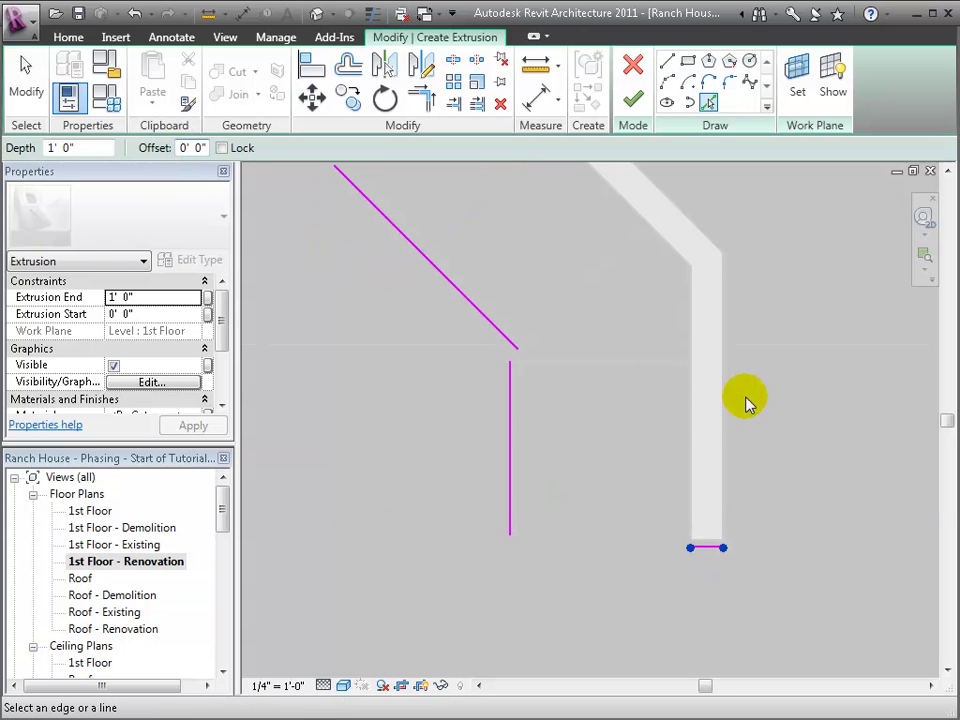
pyautogui.click(724, 432)
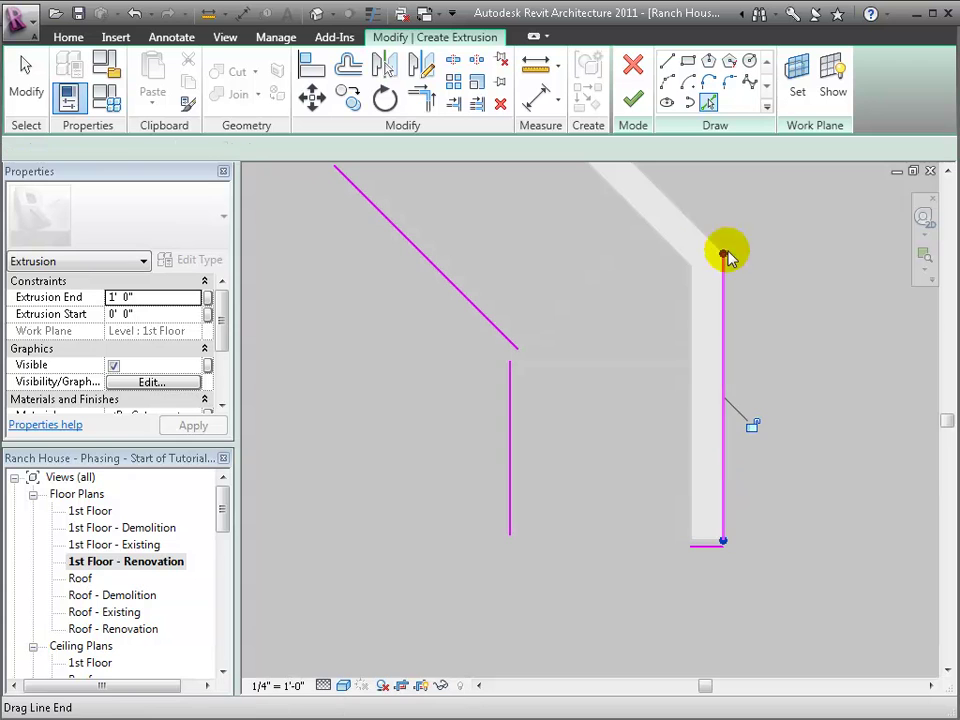
pyautogui.click(695, 238)
pyautogui.moveTo(647, 289)
pyautogui.mouseDown(button='middle')
pyautogui.moveTo(692, 497)
pyautogui.moveTo(760, 545)
pyautogui.mouseUp(button='middle')
pyautogui.moveTo(543, 238); pyautogui.dragTo(559, 247, button='middle')
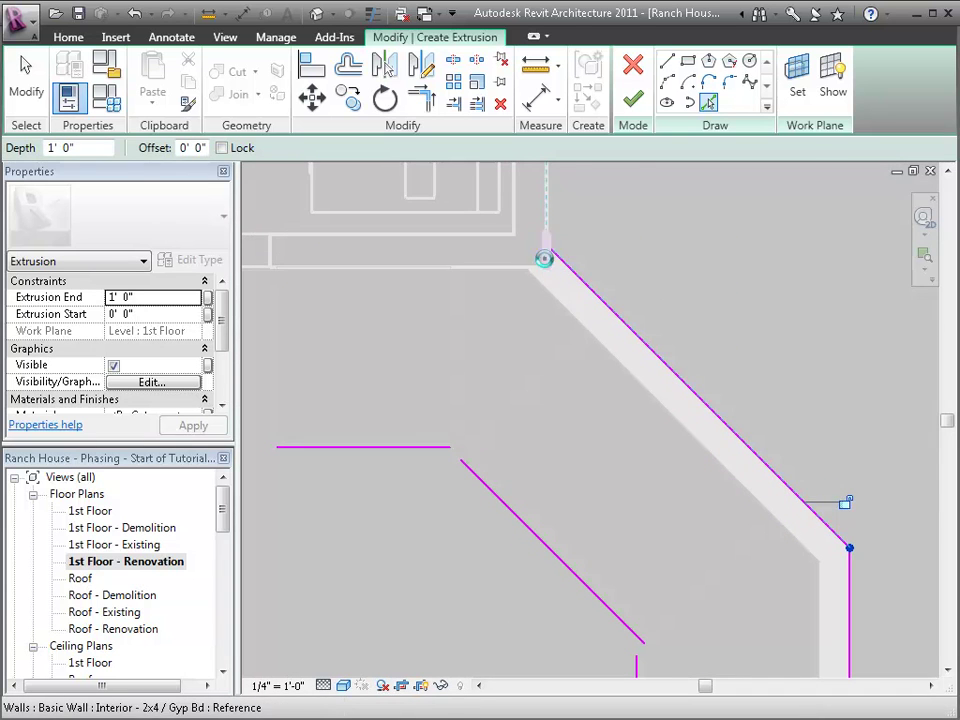
pyautogui.click(544, 258)
pyautogui.click(529, 270)
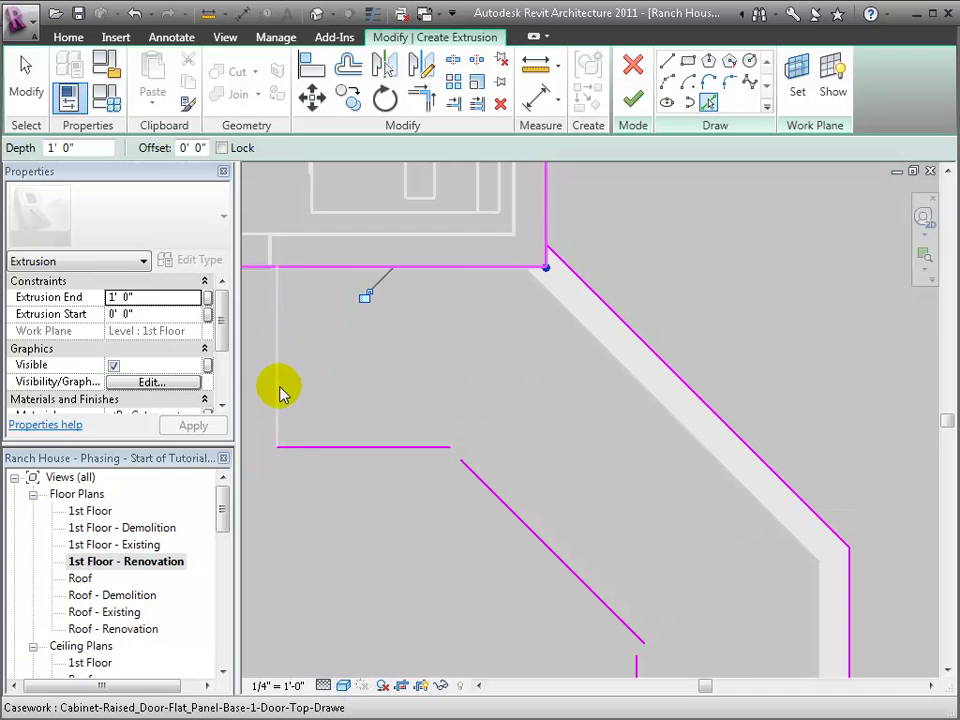
# Step: Add the cabinet's left edge to the outline at the 1-inch offset
pyautogui.click(181, 148)
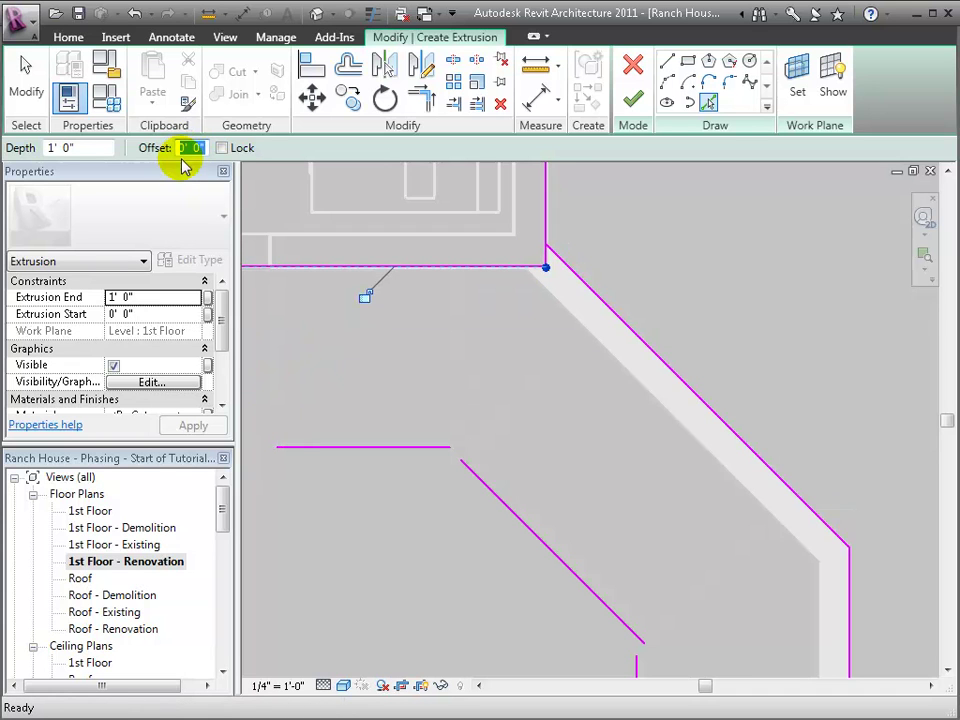
pyautogui.press('Return')
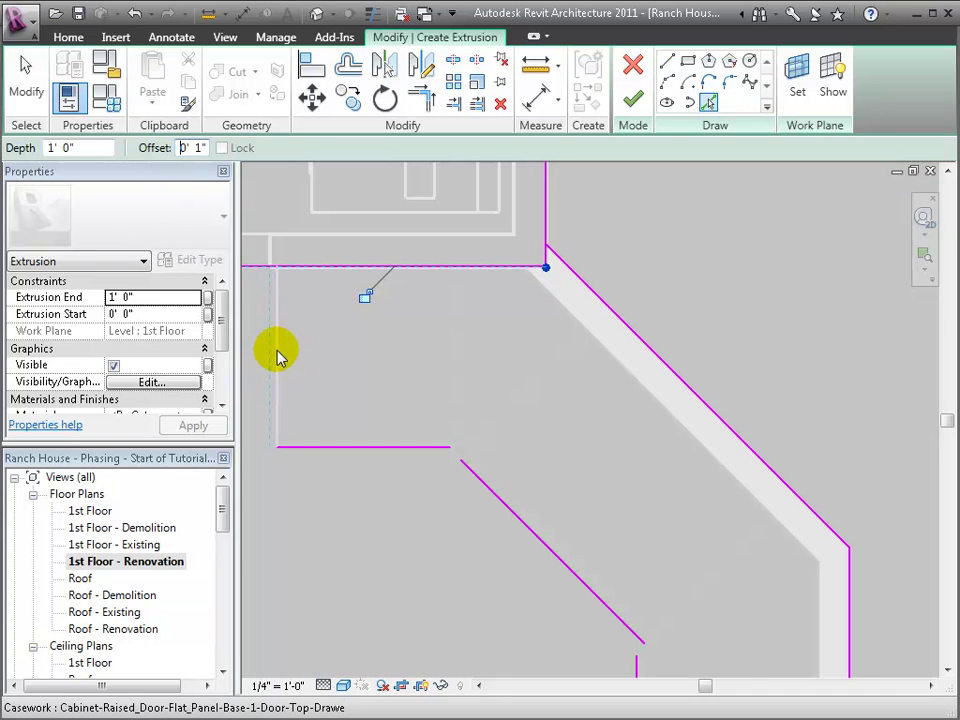
pyautogui.click(278, 357)
pyautogui.scroll(-1, 340, 428)
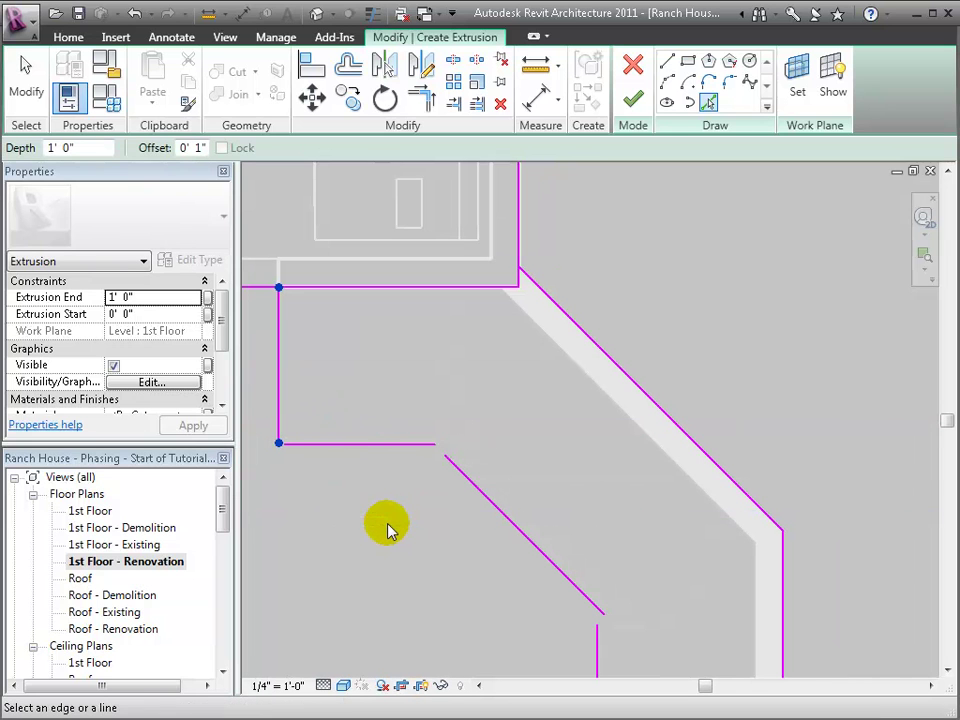
# Step: Trim/extend (TR) the left, lower-left and top corners of the countertop sketch
pyautogui.press('t')
pyautogui.press('r')
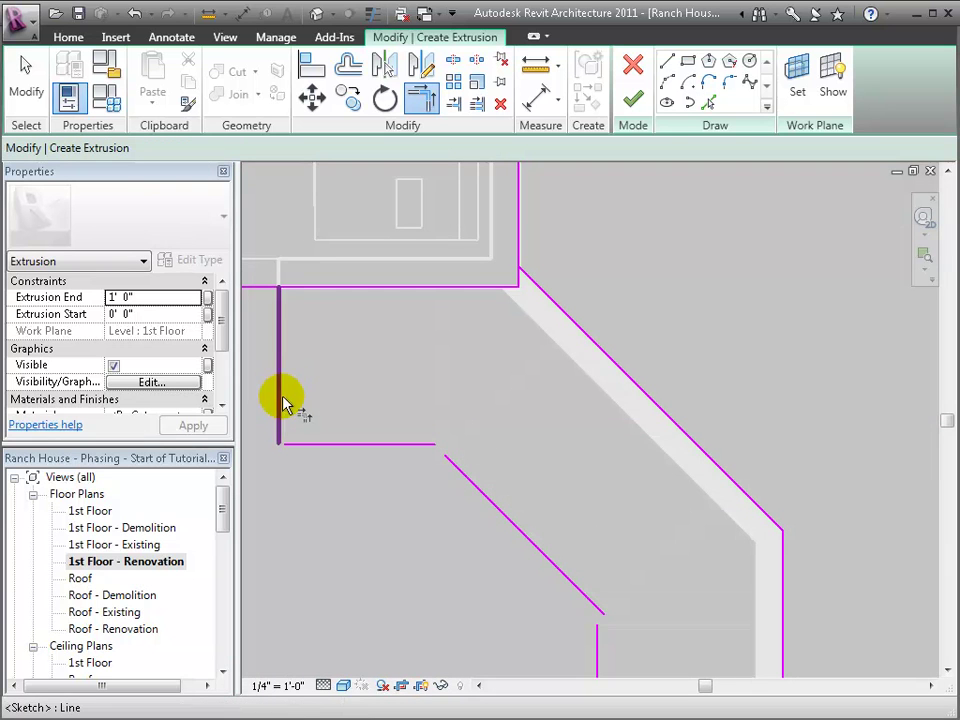
pyautogui.click(278, 420)
pyautogui.click(297, 445)
pyautogui.click(276, 302)
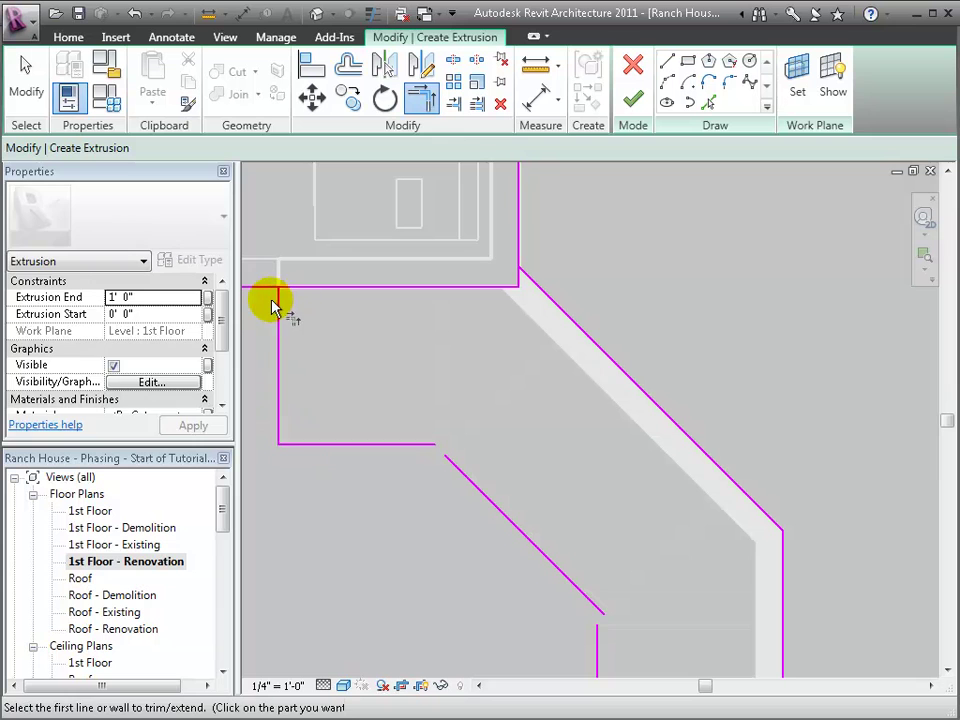
pyautogui.click(310, 294)
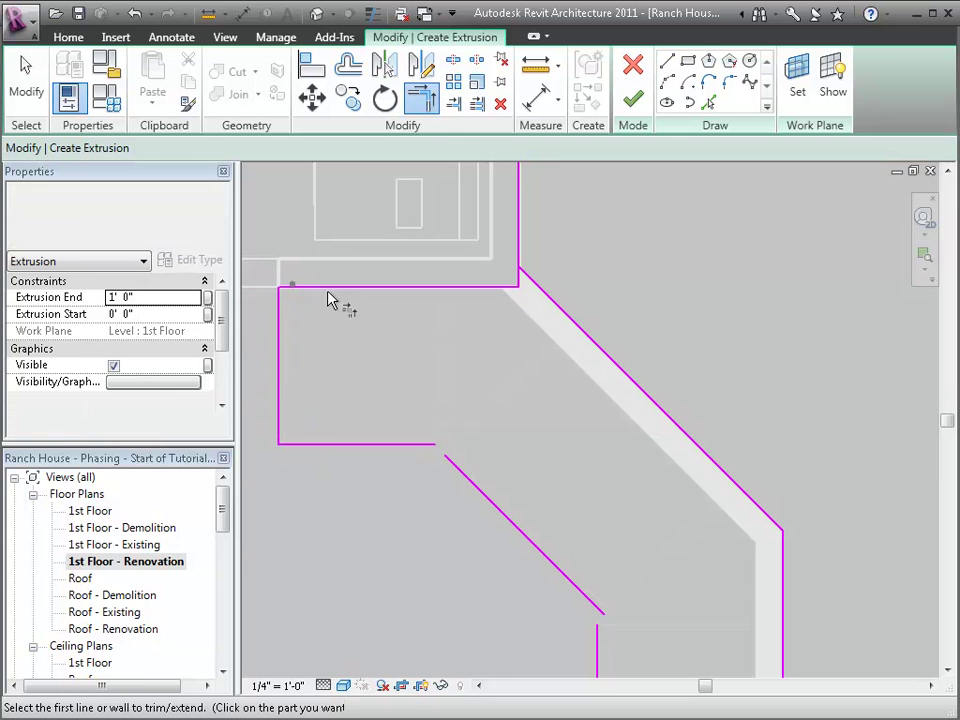
pyautogui.click(510, 295)
pyautogui.click(517, 287)
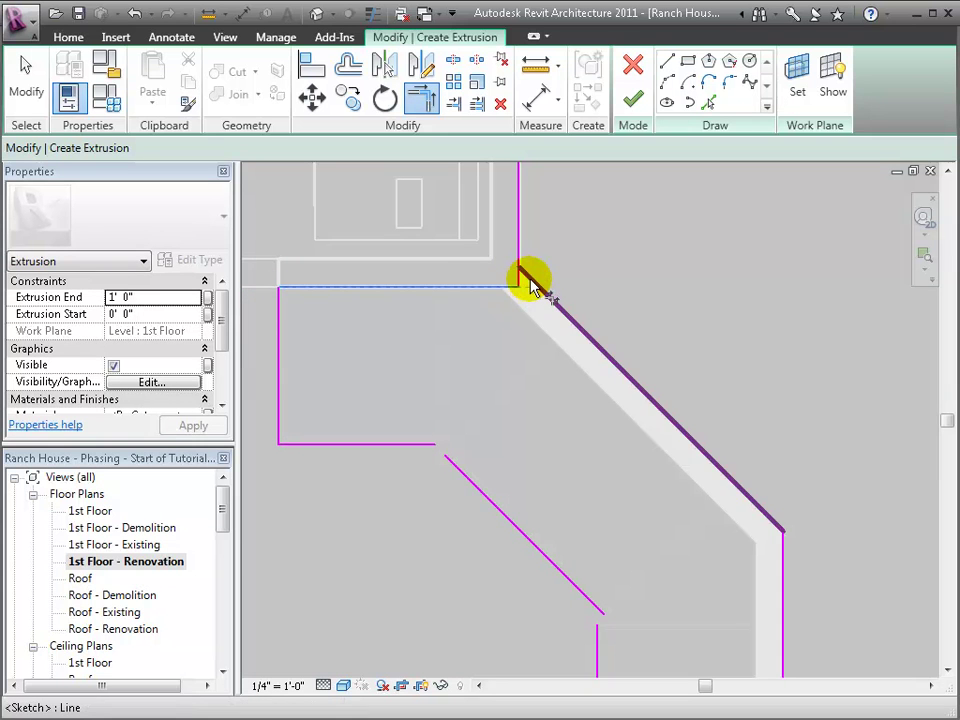
pyautogui.click(534, 287)
pyautogui.click(521, 280)
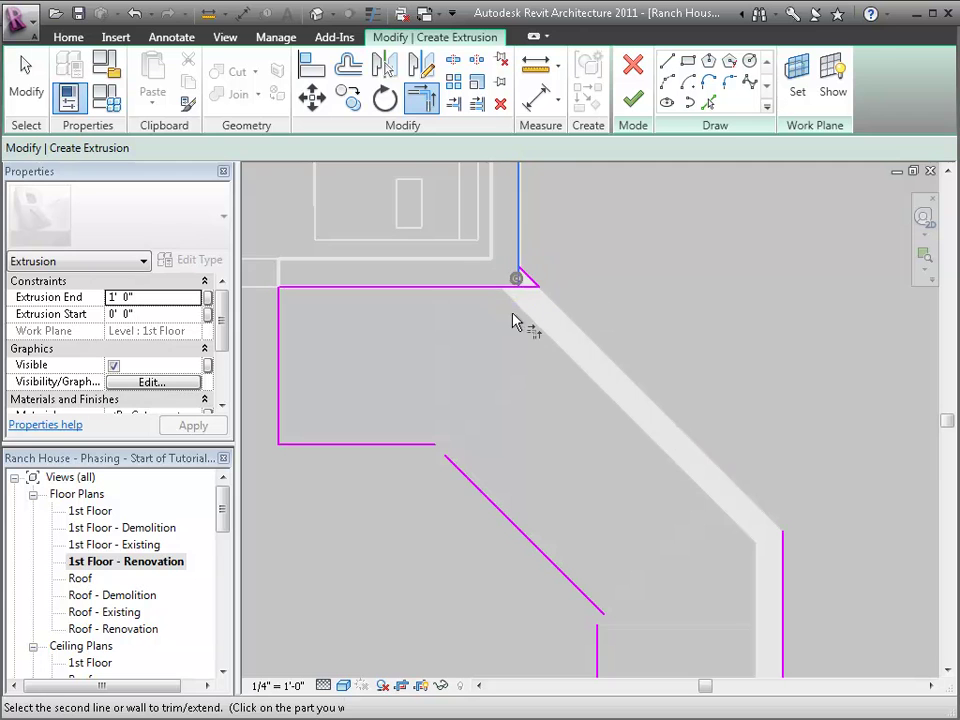
pyautogui.click(504, 287)
pyautogui.click(535, 284)
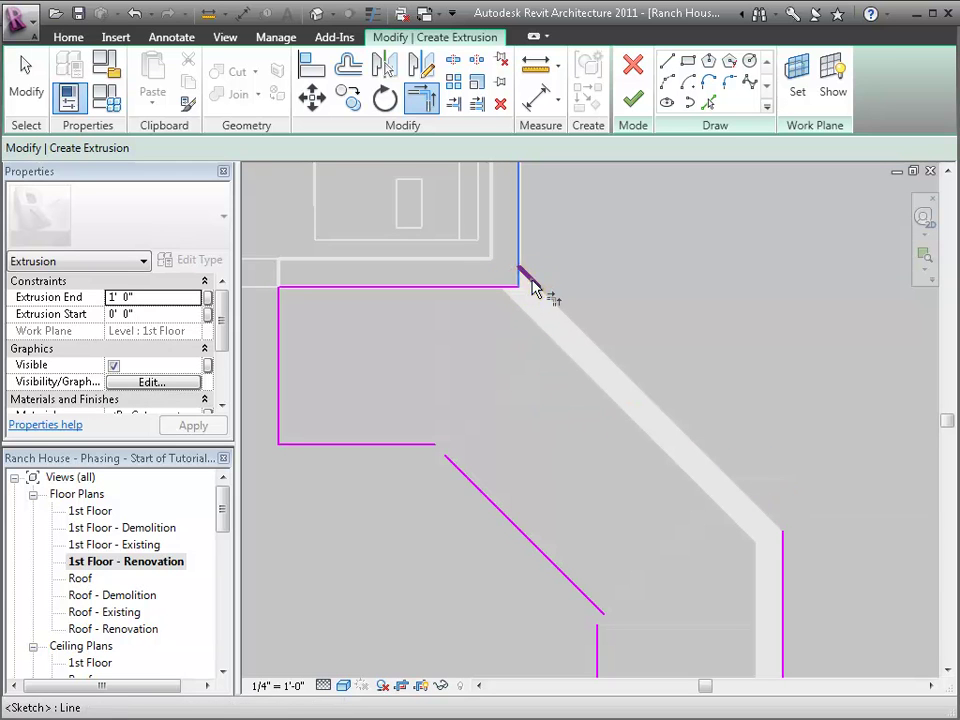
# Step: Join the right, inner diagonal, bottom and final top corners to close the outline
pyautogui.click(784, 540)
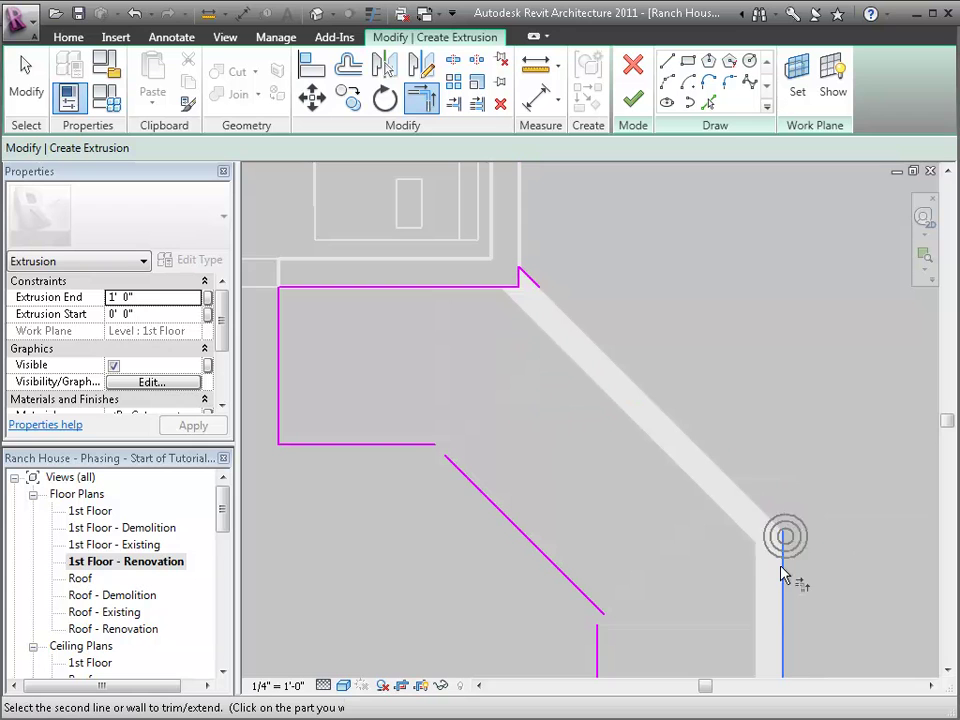
pyautogui.click(535, 289)
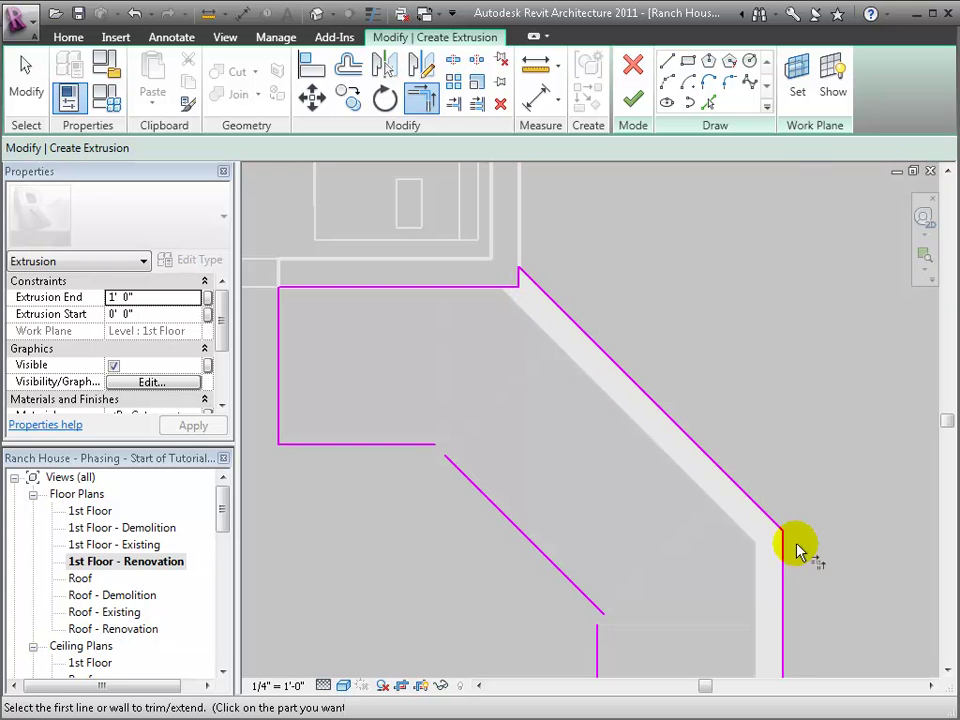
pyautogui.scroll(-1, 804, 465)
pyautogui.moveTo(804, 465); pyautogui.dragTo(741, 244, button='middle')
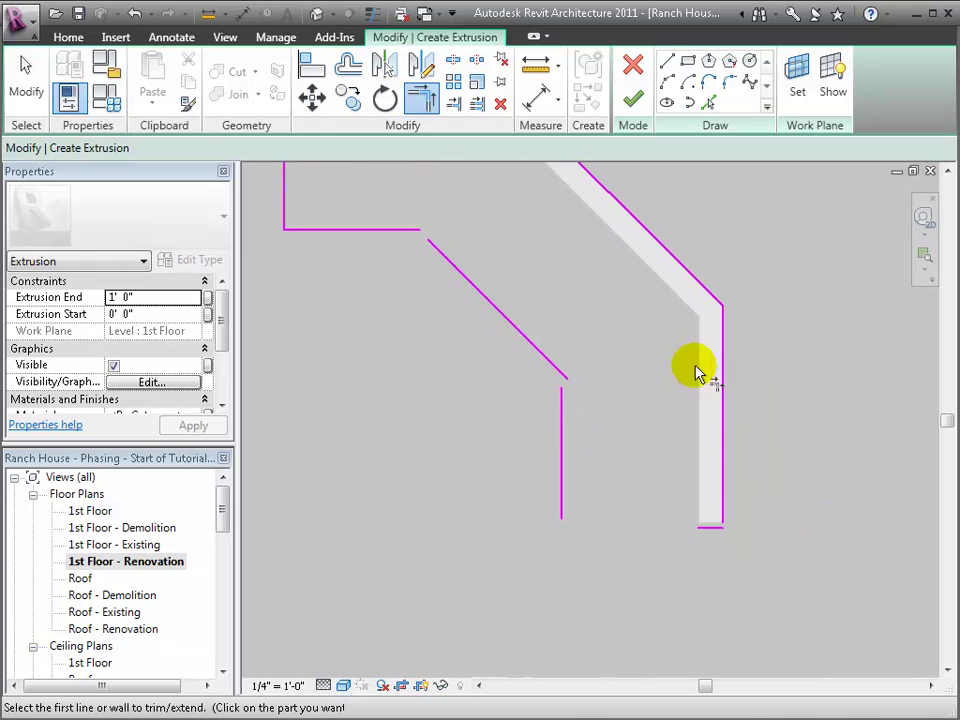
pyautogui.click(553, 367)
pyautogui.click(565, 425)
pyautogui.click(707, 530)
pyautogui.click(562, 524)
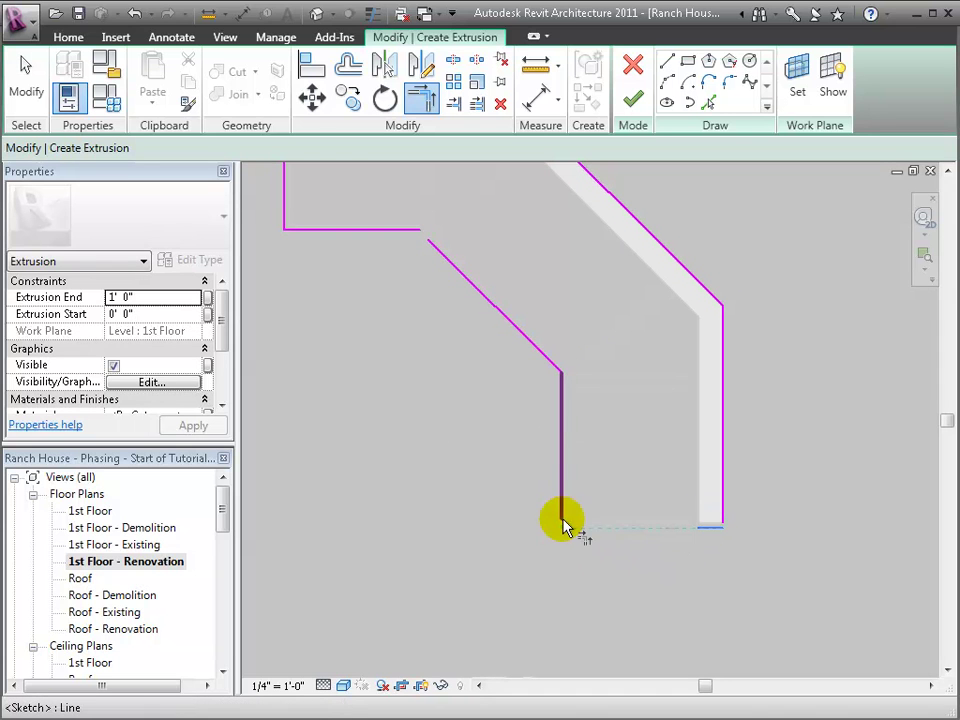
pyautogui.click(724, 505)
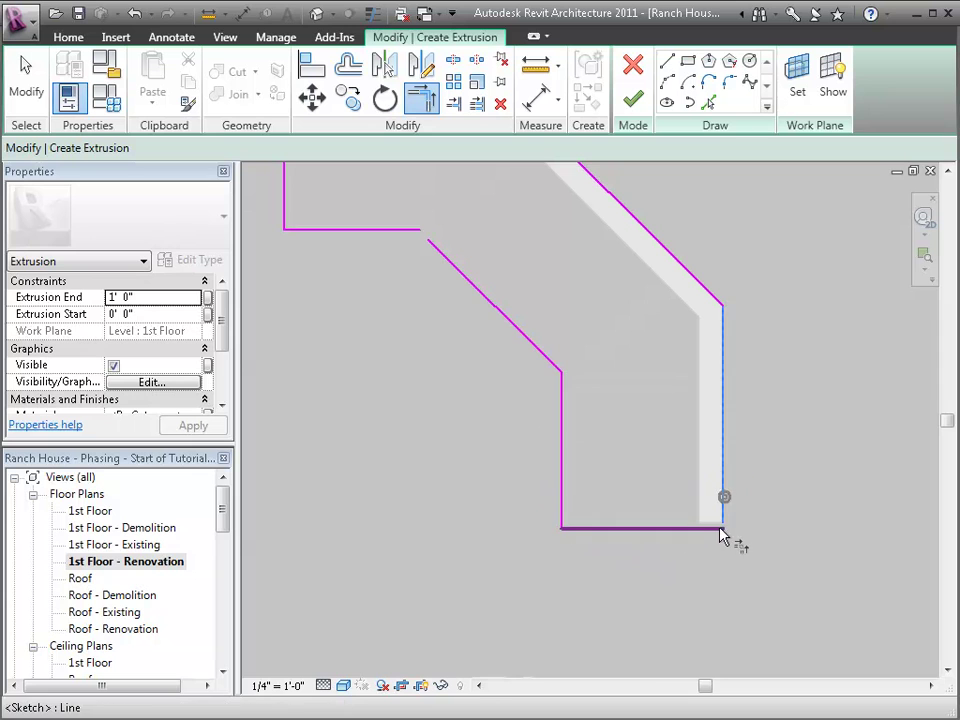
pyautogui.click(719, 530)
pyautogui.click(670, 560)
pyautogui.scroll(-1, 660, 492)
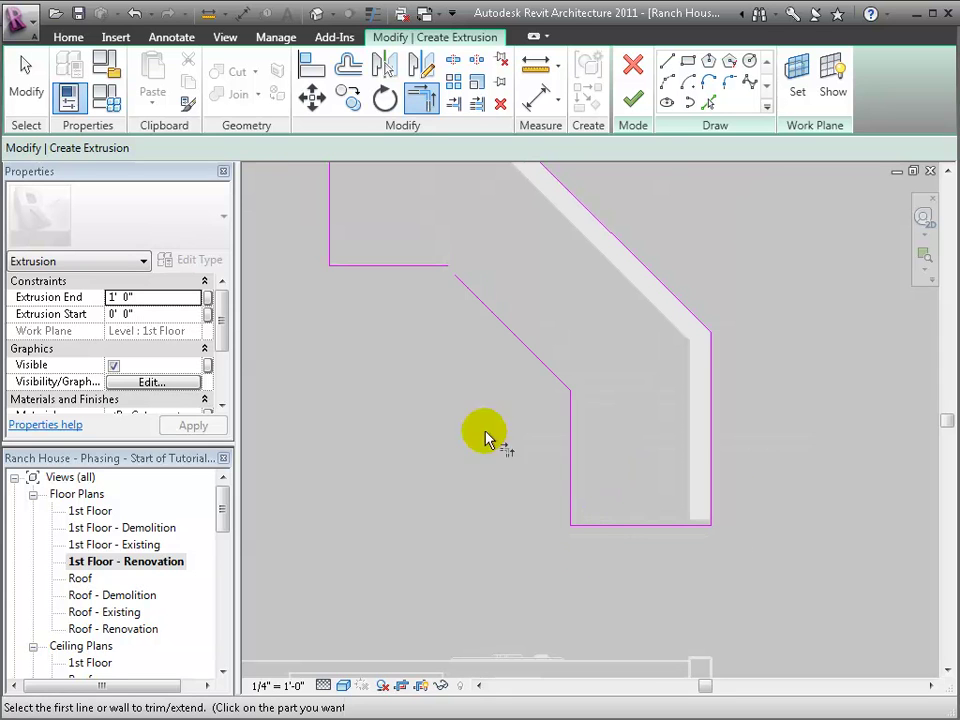
pyautogui.click(421, 266)
pyautogui.click(463, 287)
pyautogui.click(156, 300)
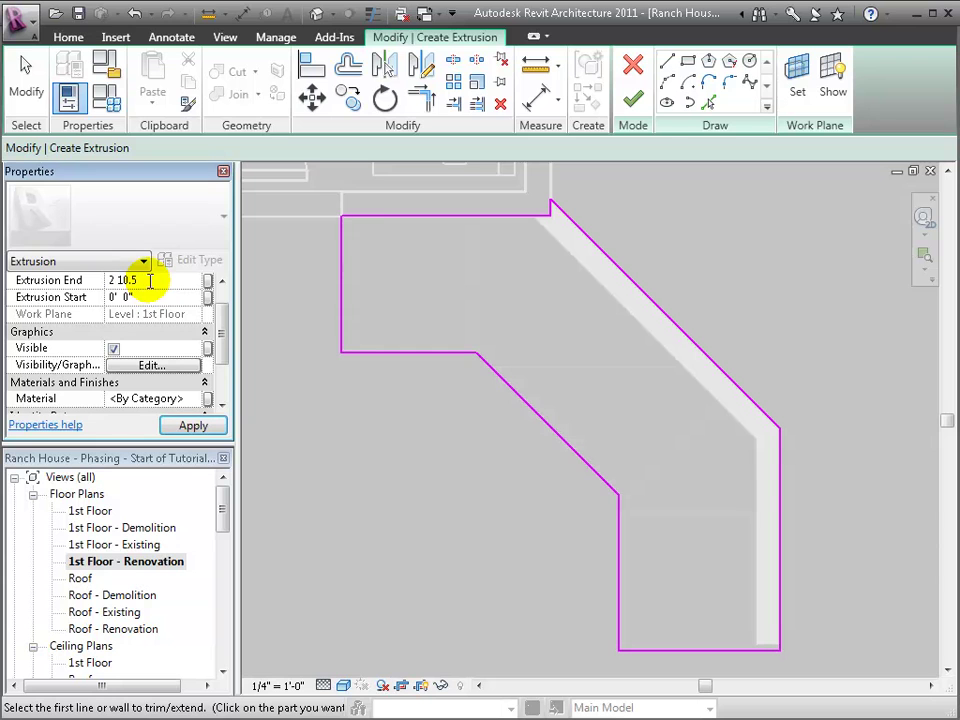
# Step: Set the extrusion from 2' 10 1/2" to 3' 0" and assign the Counter Top material
pyautogui.click(142, 298)
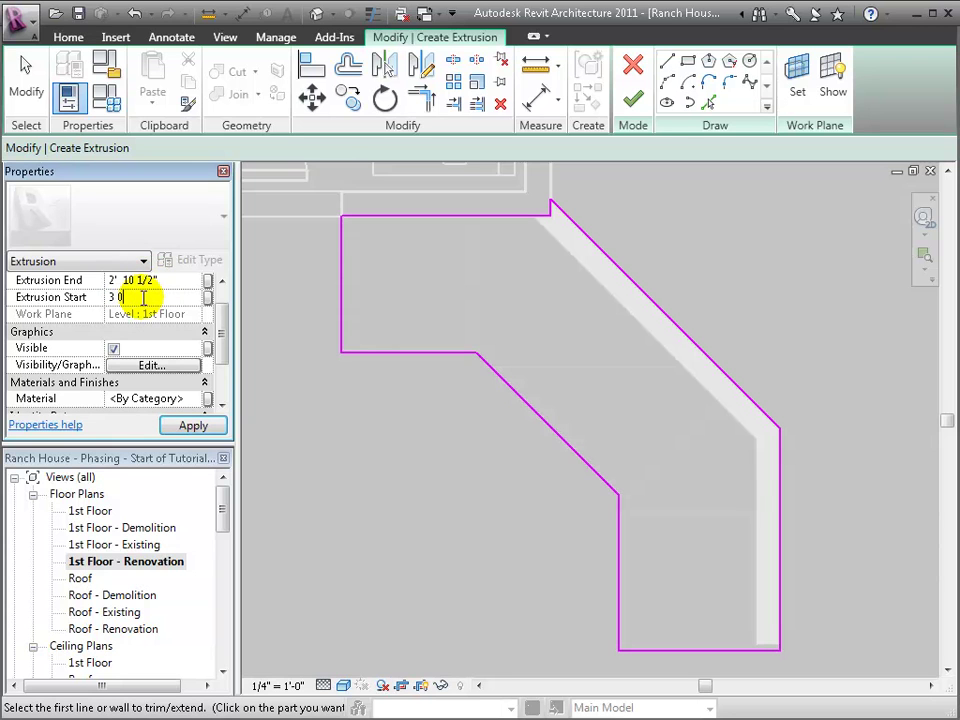
pyautogui.click(193, 427)
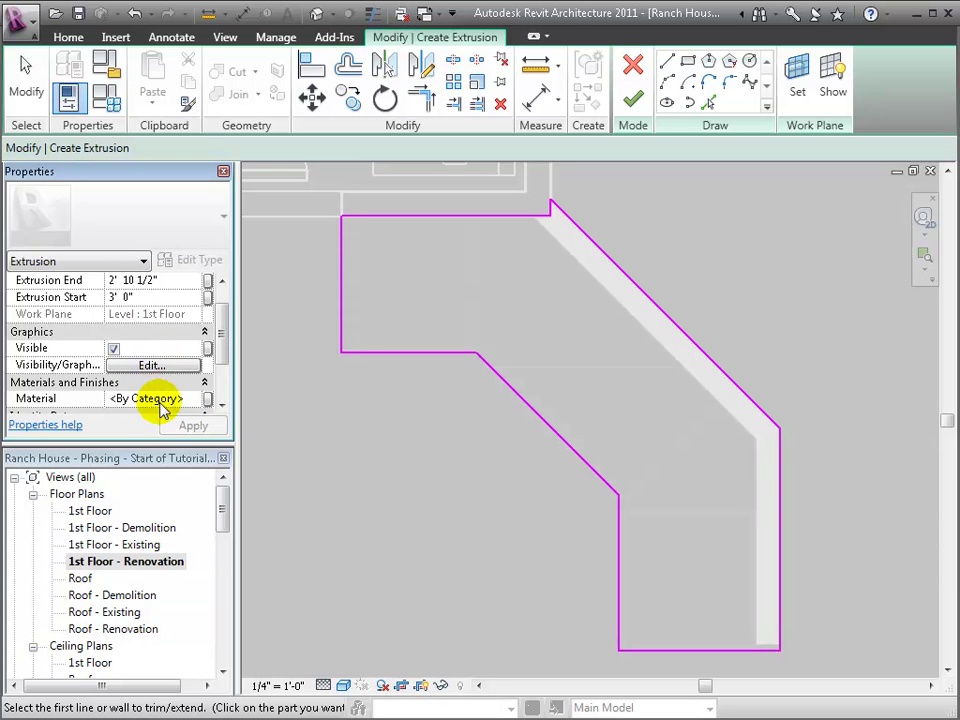
pyautogui.click(200, 399)
pyautogui.click(195, 397)
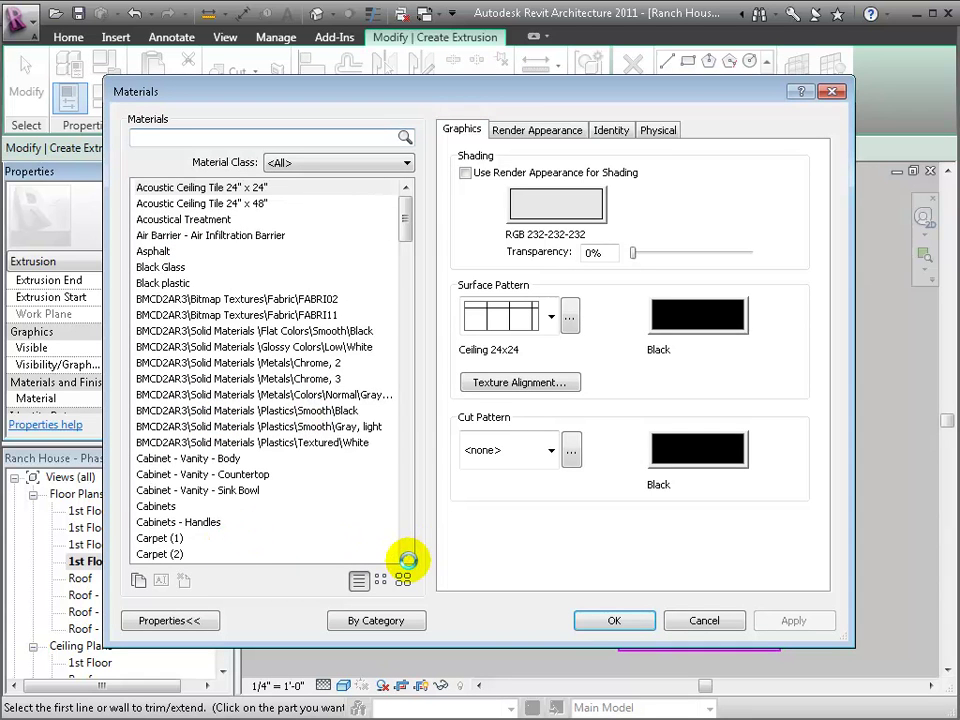
pyautogui.moveTo(401, 216); pyautogui.dragTo(405, 242)
pyautogui.click(162, 443)
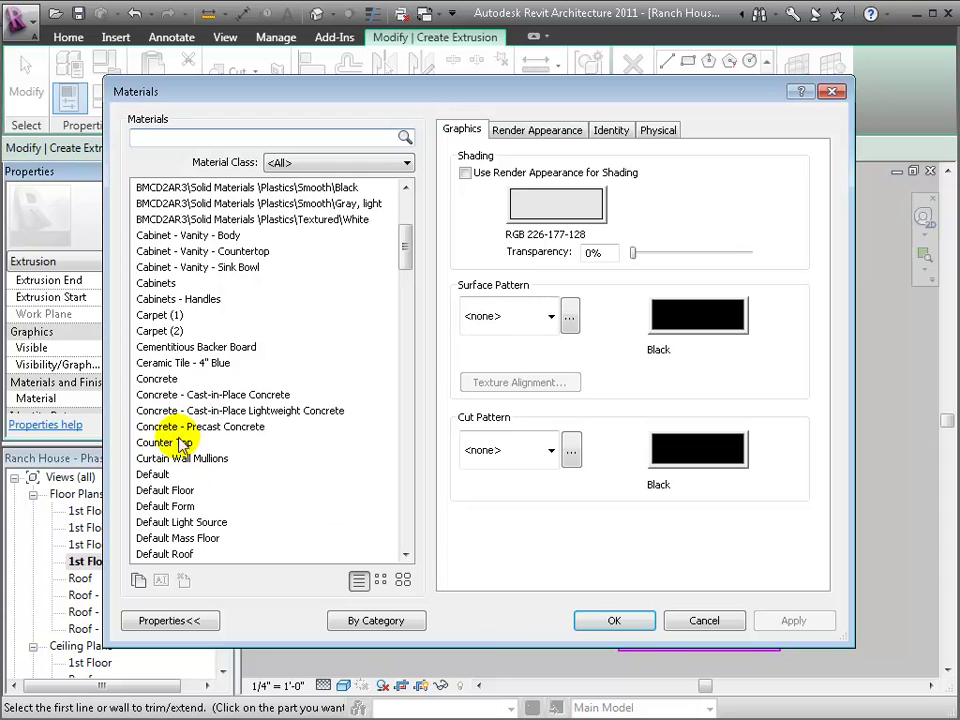
pyautogui.click(617, 621)
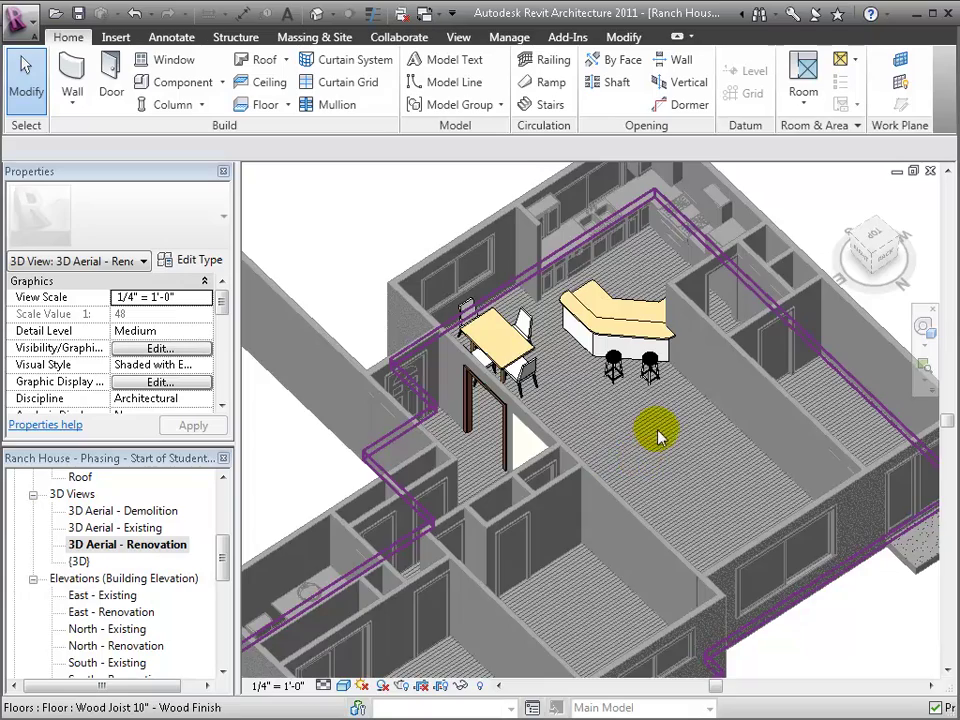
pyautogui.moveTo(658, 437); pyautogui.dragTo(532, 488, button='middle')
pyautogui.scroll(3, 559, 490)
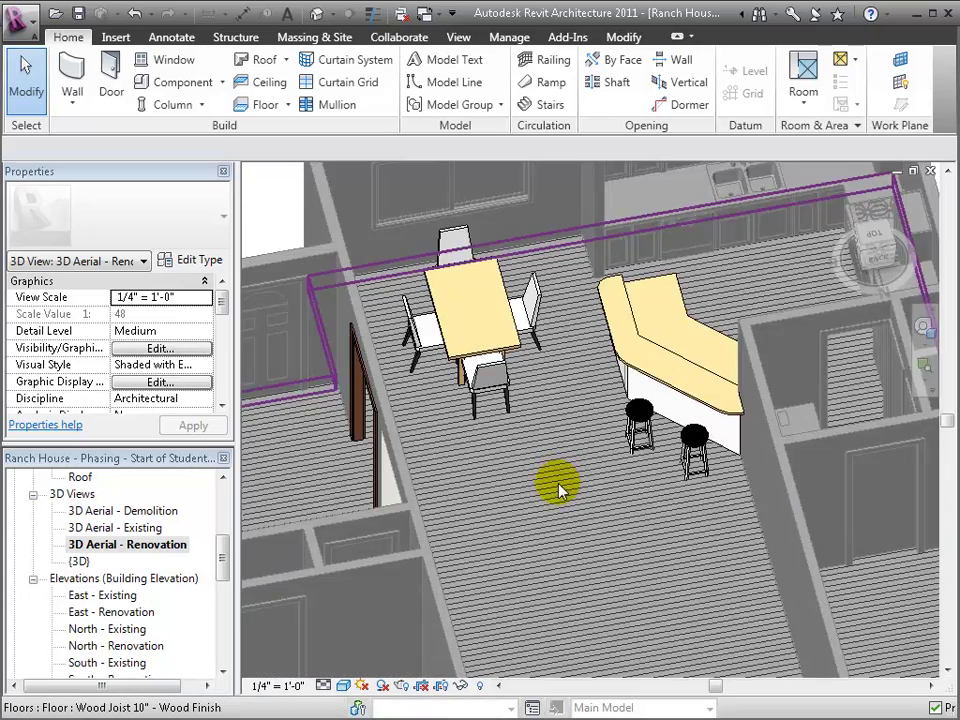
pyautogui.scroll(3, 575, 494)
pyautogui.scroll(-2, 628, 490)
pyautogui.keyDown('shift'); pyautogui.moveTo(628, 489); pyautogui.dragTo(596, 514, button='middle'); pyautogui.keyUp('shift')
pyautogui.scroll(-2, 611, 467)
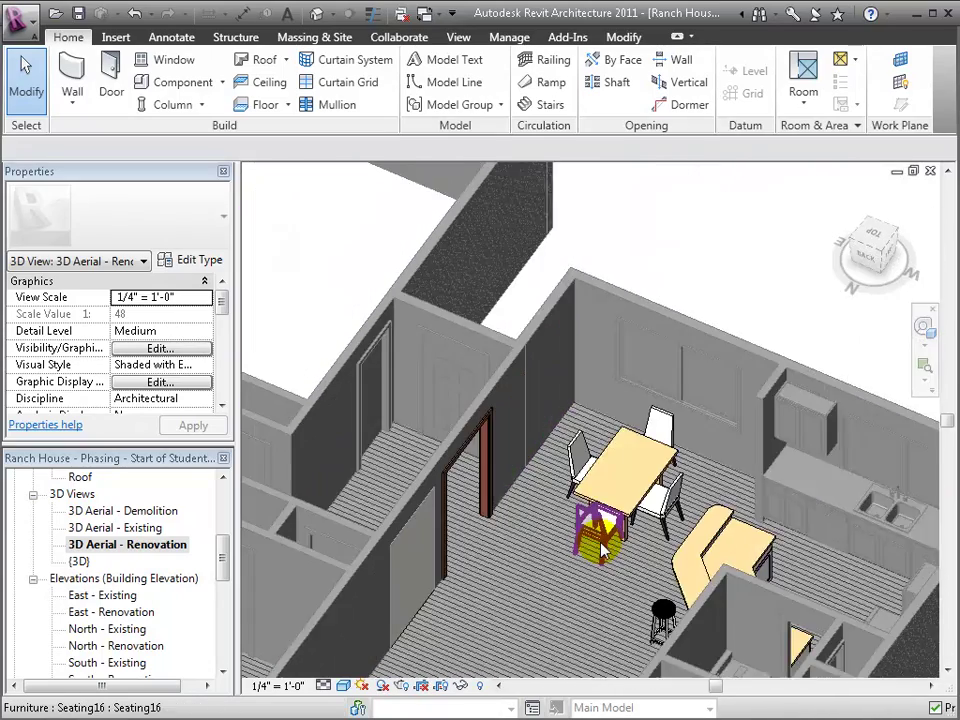
pyautogui.keyDown('shift'); pyautogui.moveTo(611, 467); pyautogui.dragTo(635, 342, button='middle'); pyautogui.keyUp('shift')
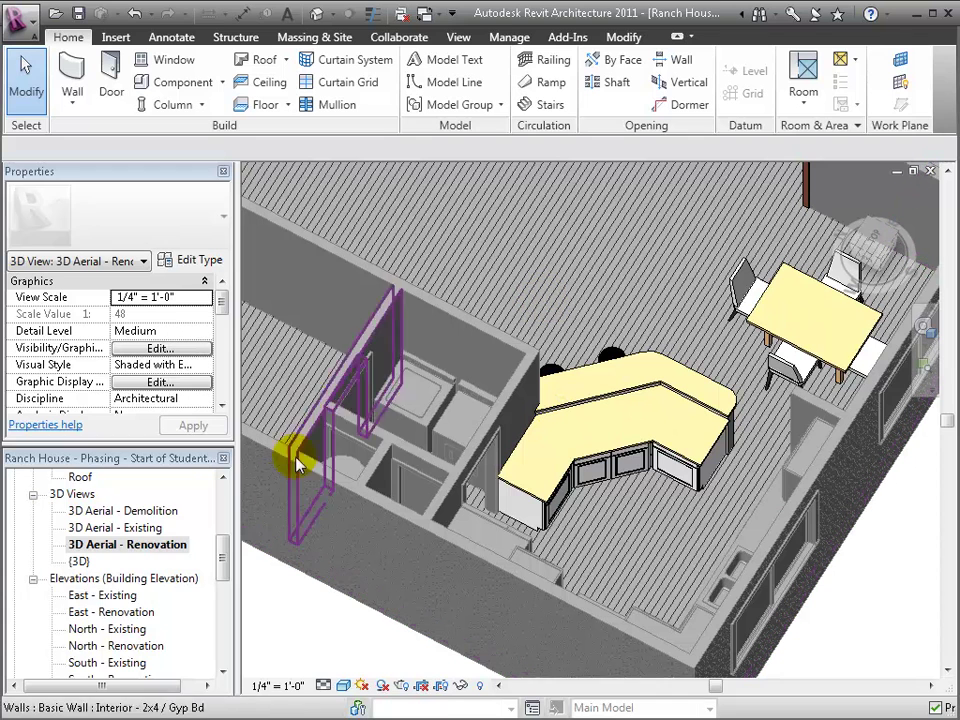
pyautogui.moveTo(223, 545); pyautogui.dragTo(224, 488)
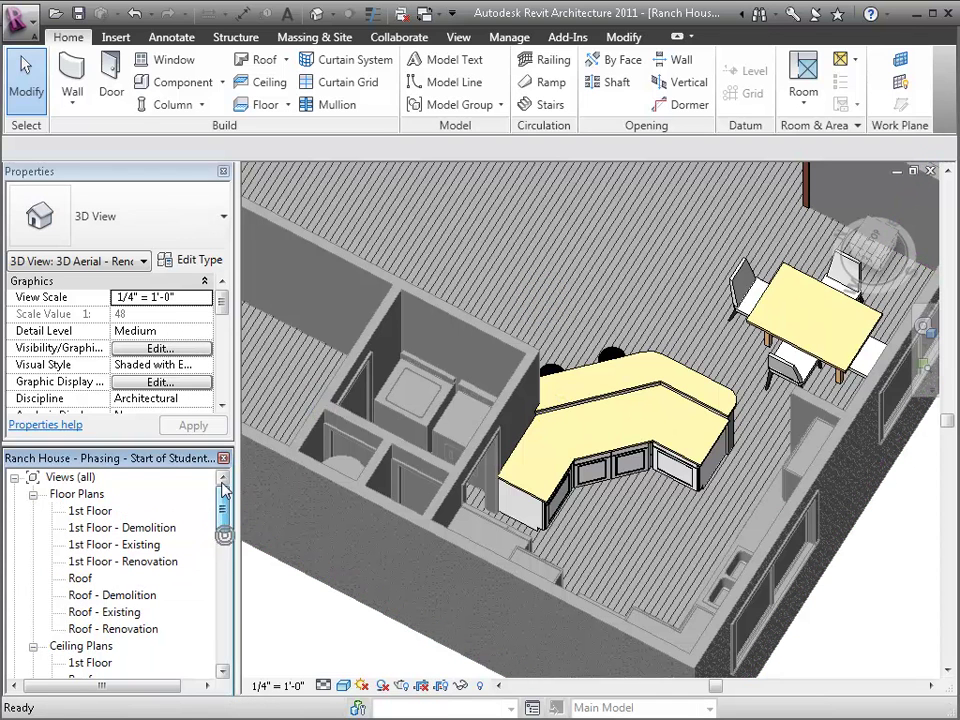
# Step: Open the 1st Floor - Demolition plan and zoom (ZR) onto the kitchen and dining area
pyautogui.doubleClick(122, 527)
pyautogui.press('z')
pyautogui.press('r')
pyautogui.moveTo(472, 427); pyautogui.dragTo(612, 524)
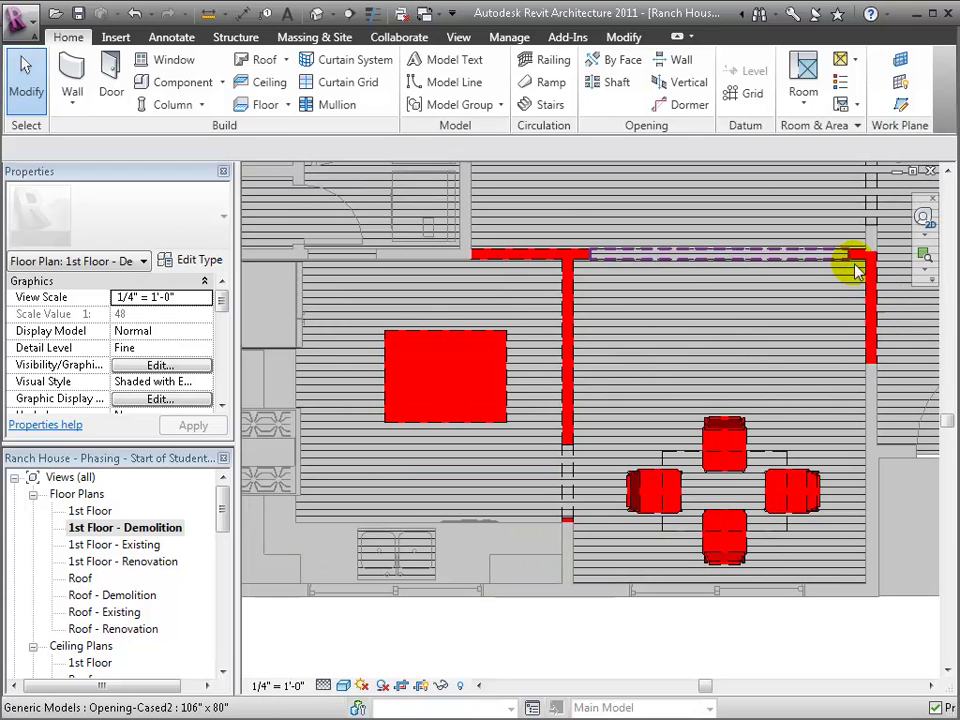